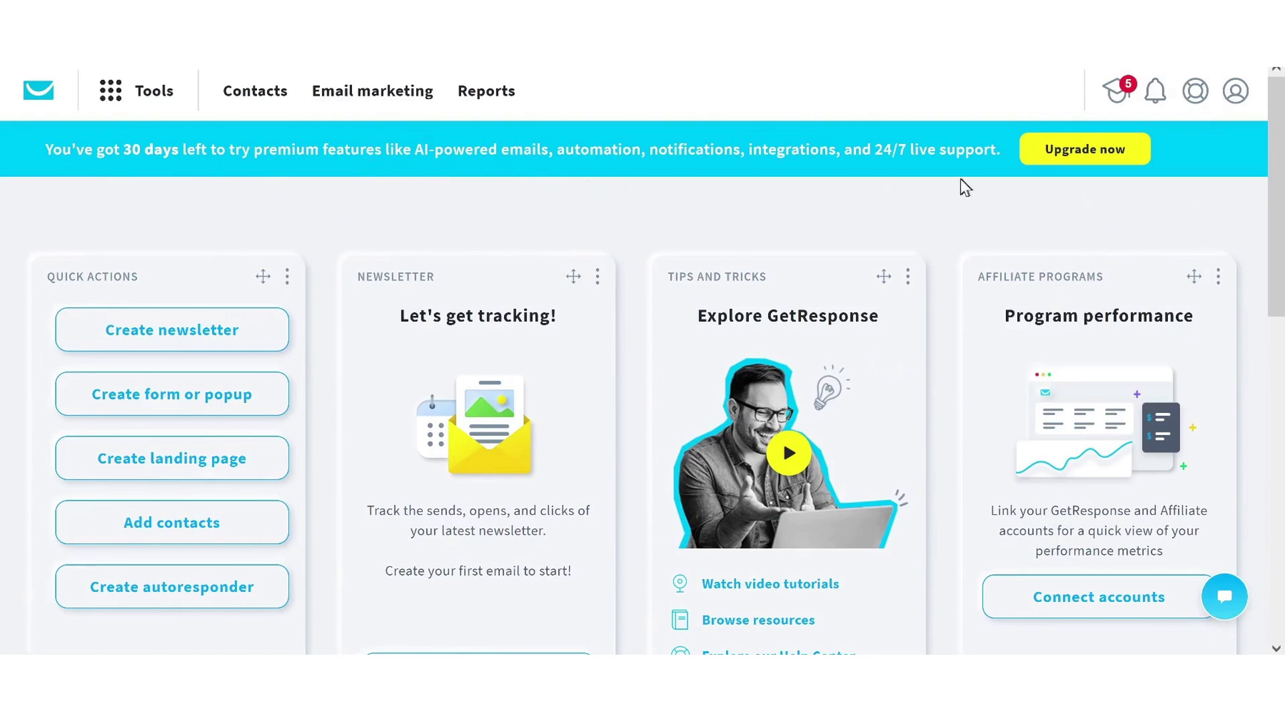
Use the dashboard's Quick actions 'Create form or popup' shortcut to start a new form.
{"action": "scroll", "coordinate": [961, 179], "scroll_direction": "down", "scroll_amount": 2}
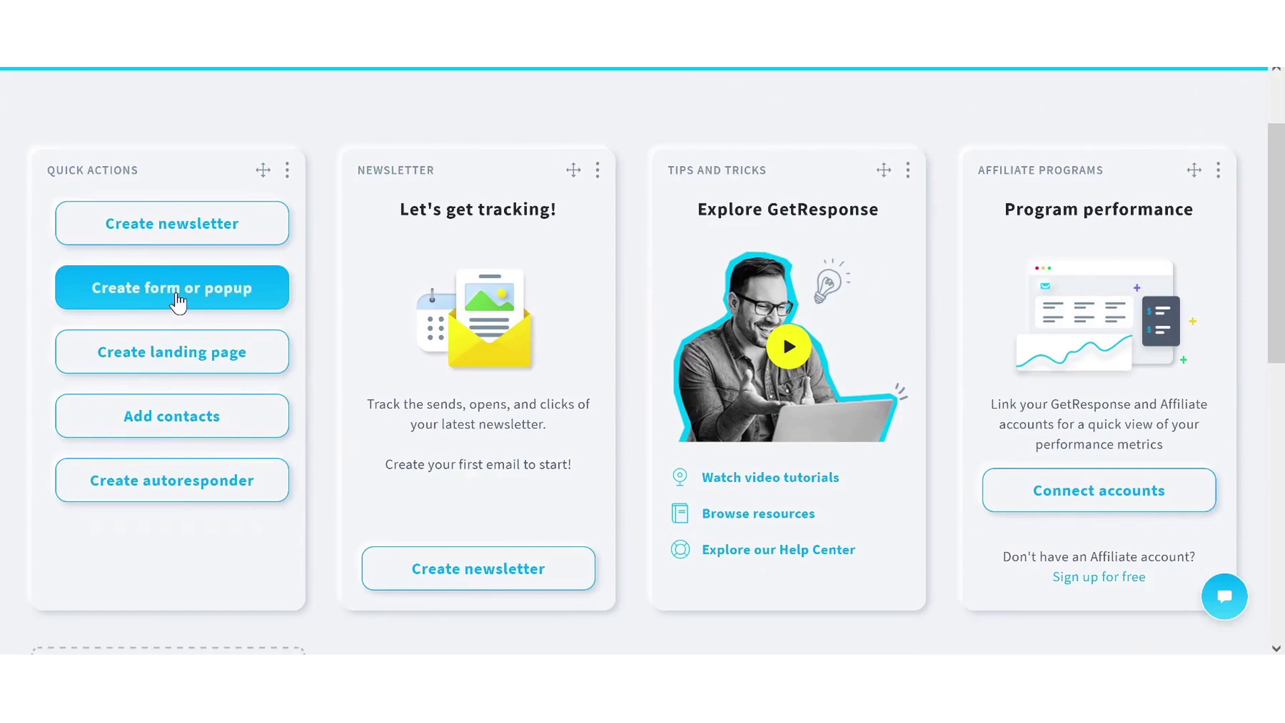
{"action": "left_click", "coordinate": [178, 301]}
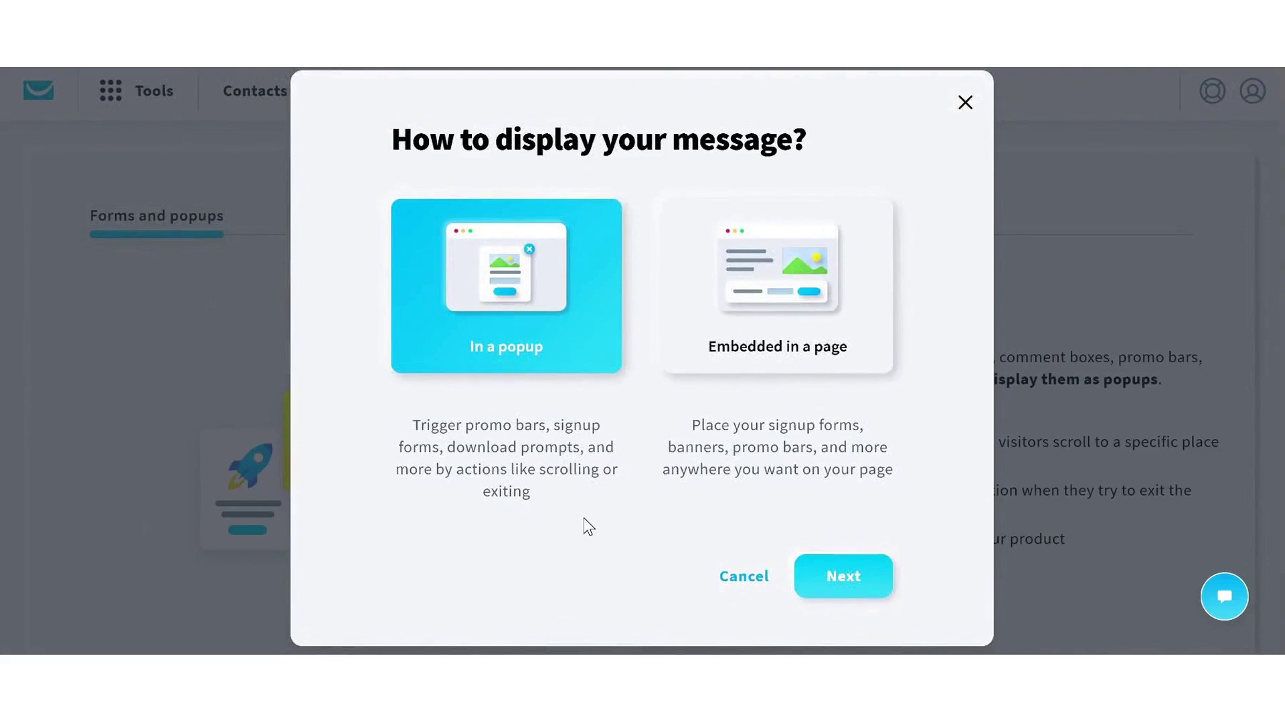
Choose 'Embedded in a page' as the display method and continue to templates.
{"action": "left_click", "coordinate": [825, 349]}
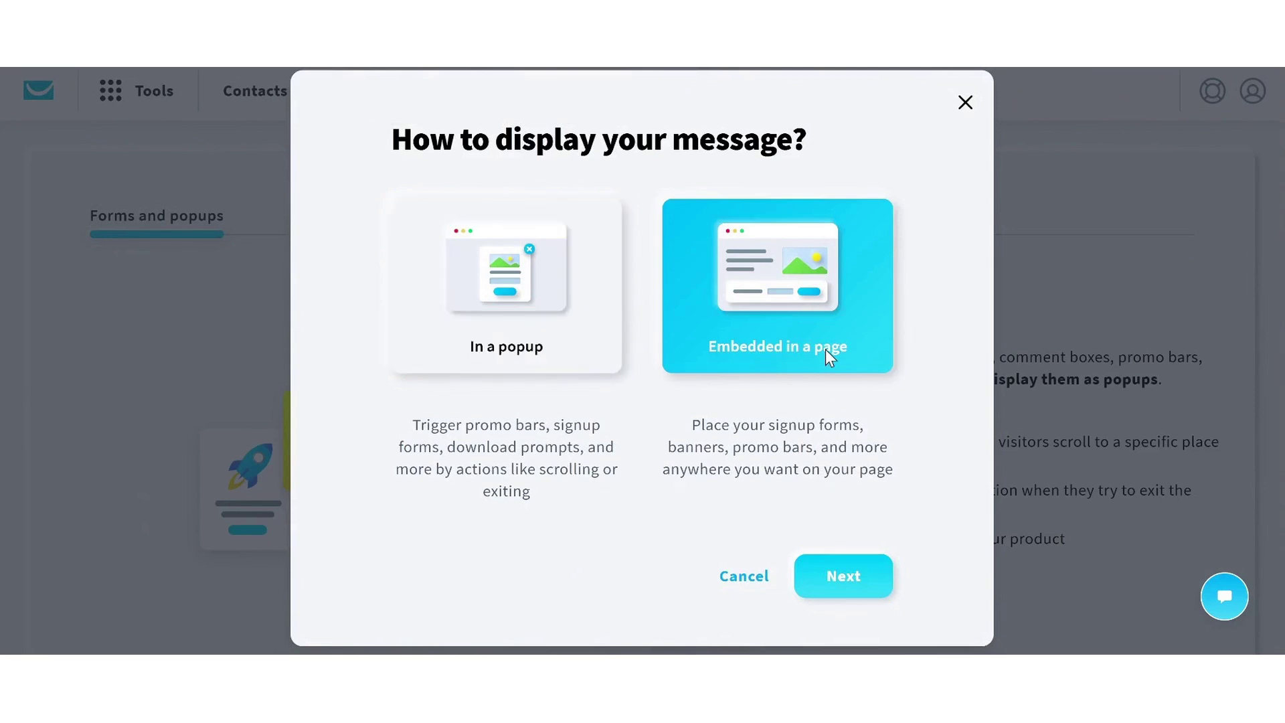
{"action": "left_click", "coordinate": [842, 576]}
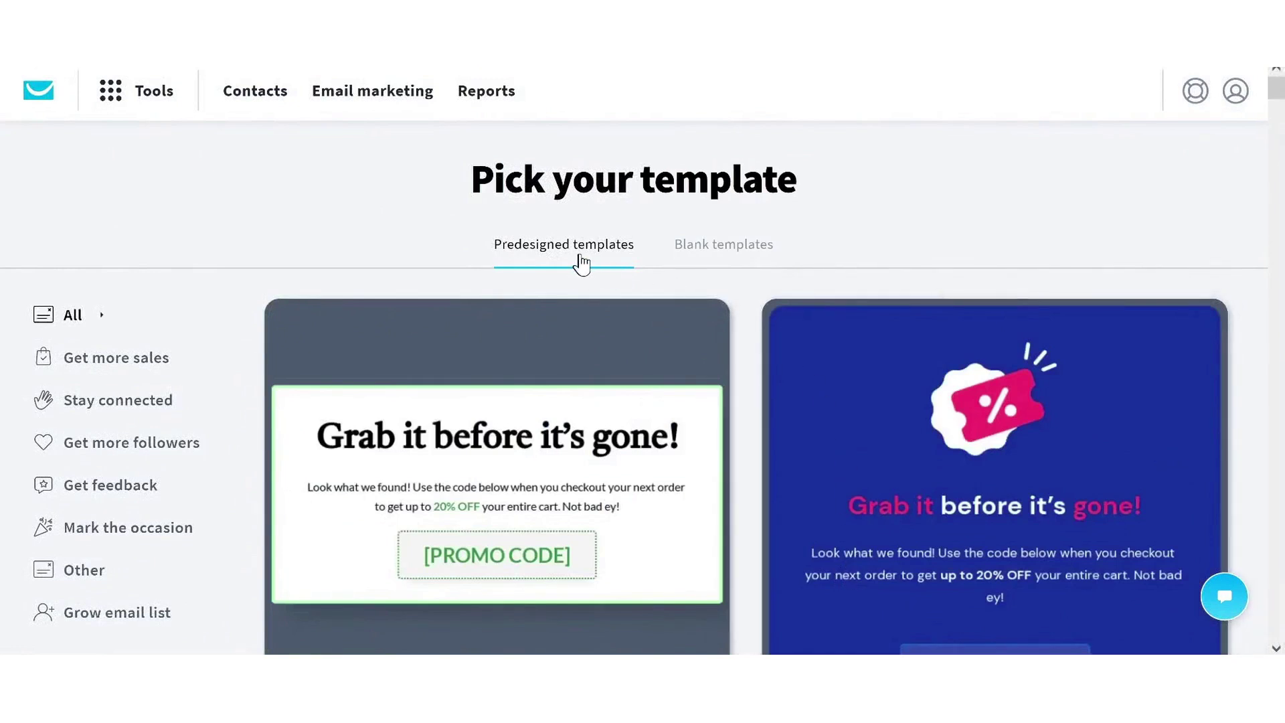
Browse the template lists and load predesigned ebook signup template #010 into the editor.
{"action": "left_click", "coordinate": [691, 250]}
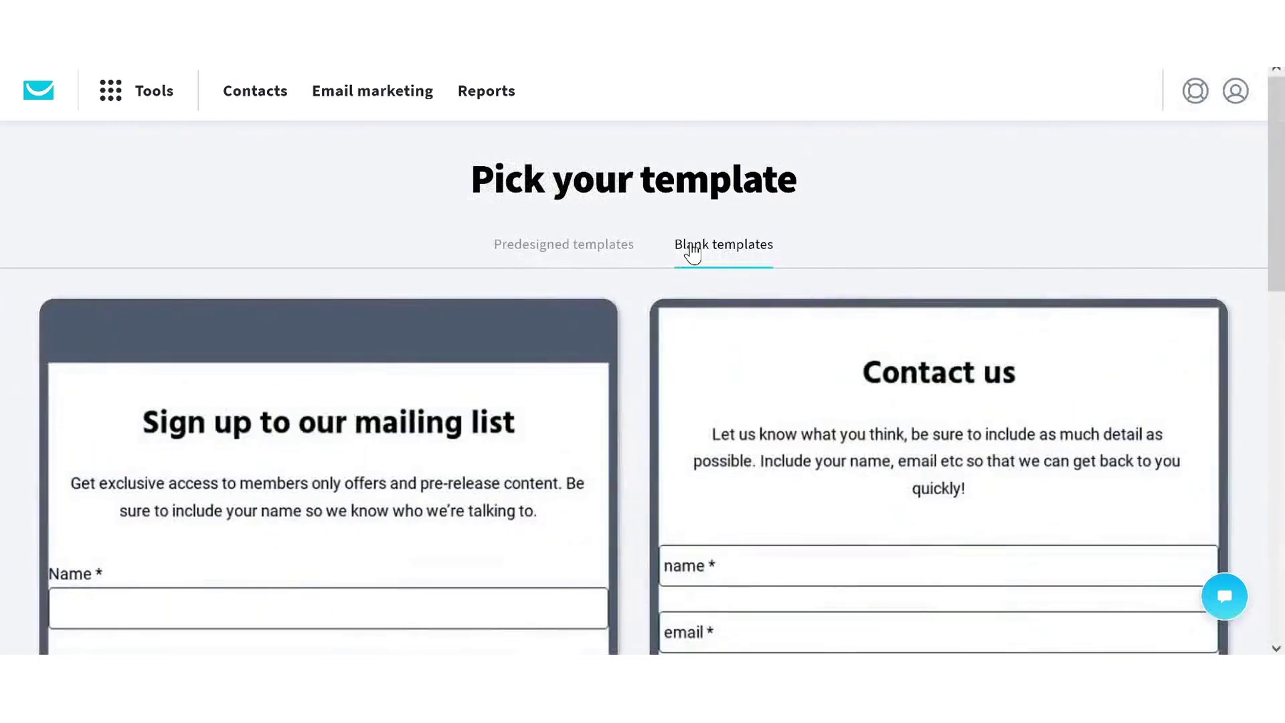
{"action": "left_click", "coordinate": [599, 257]}
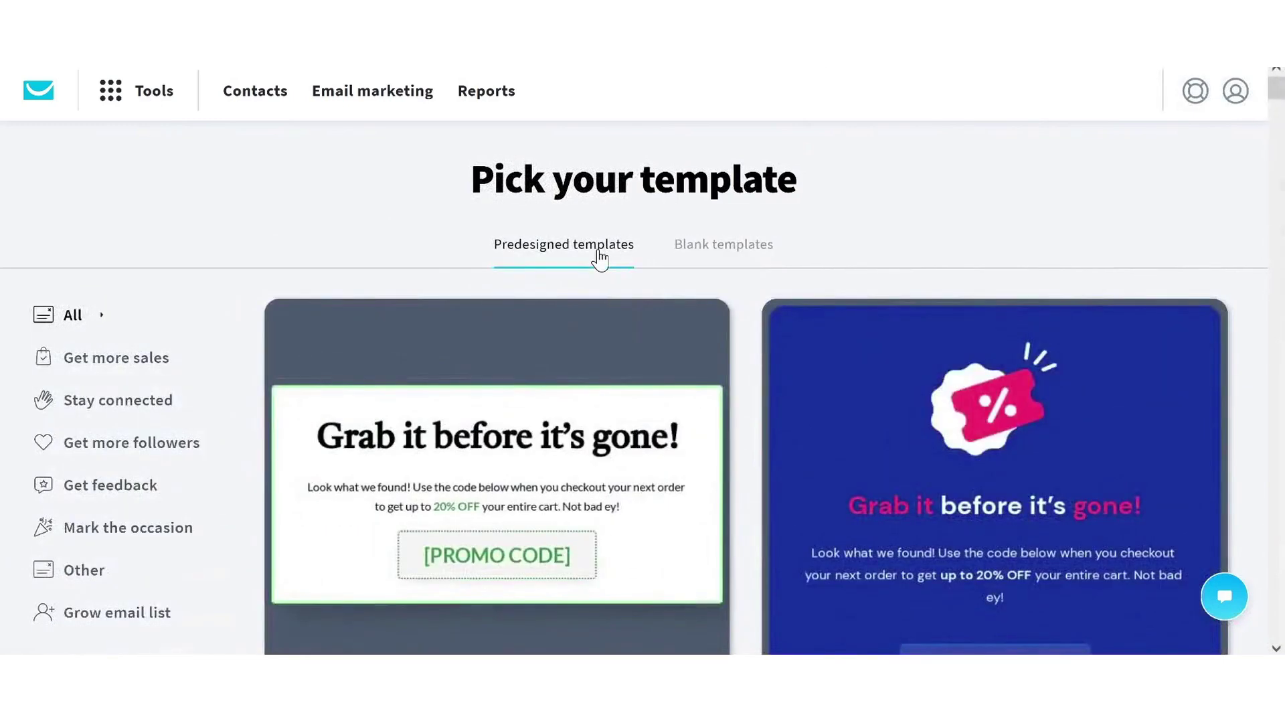
{"action": "scroll", "coordinate": [993, 204], "scroll_direction": "down", "scroll_amount": 9}
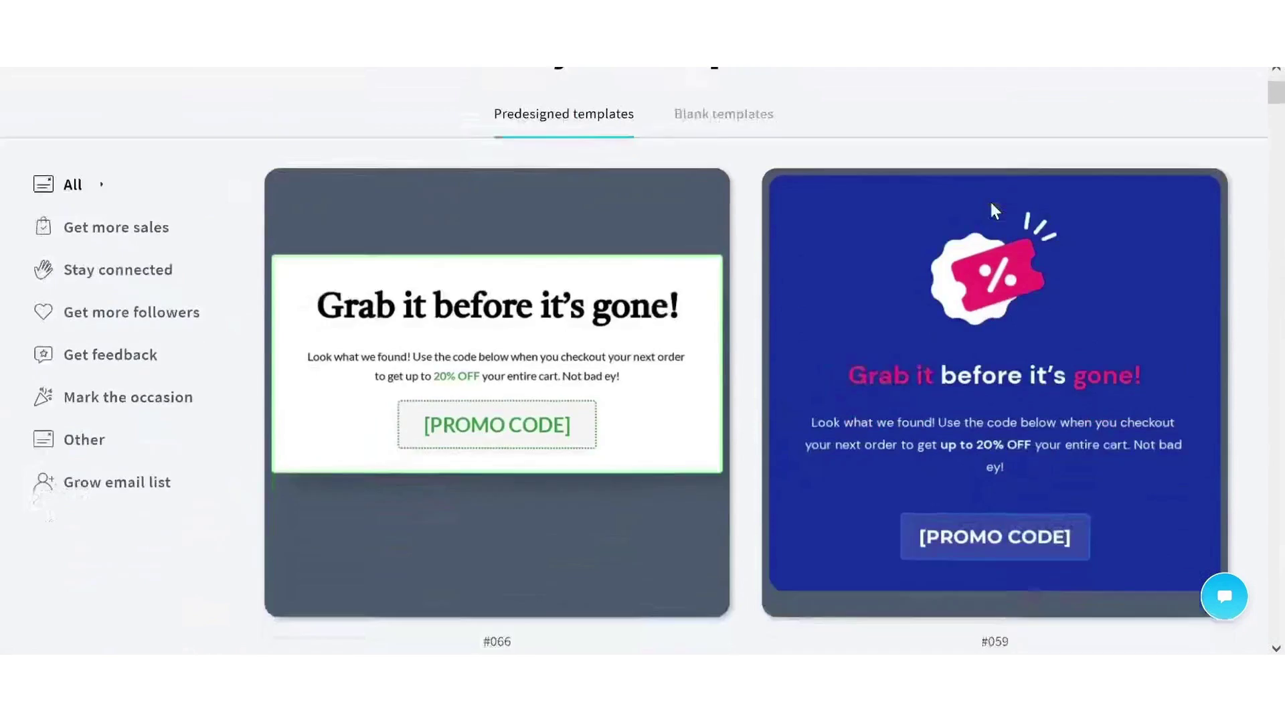
{"action": "scroll", "coordinate": [999, 202], "scroll_direction": "down", "scroll_amount": 10}
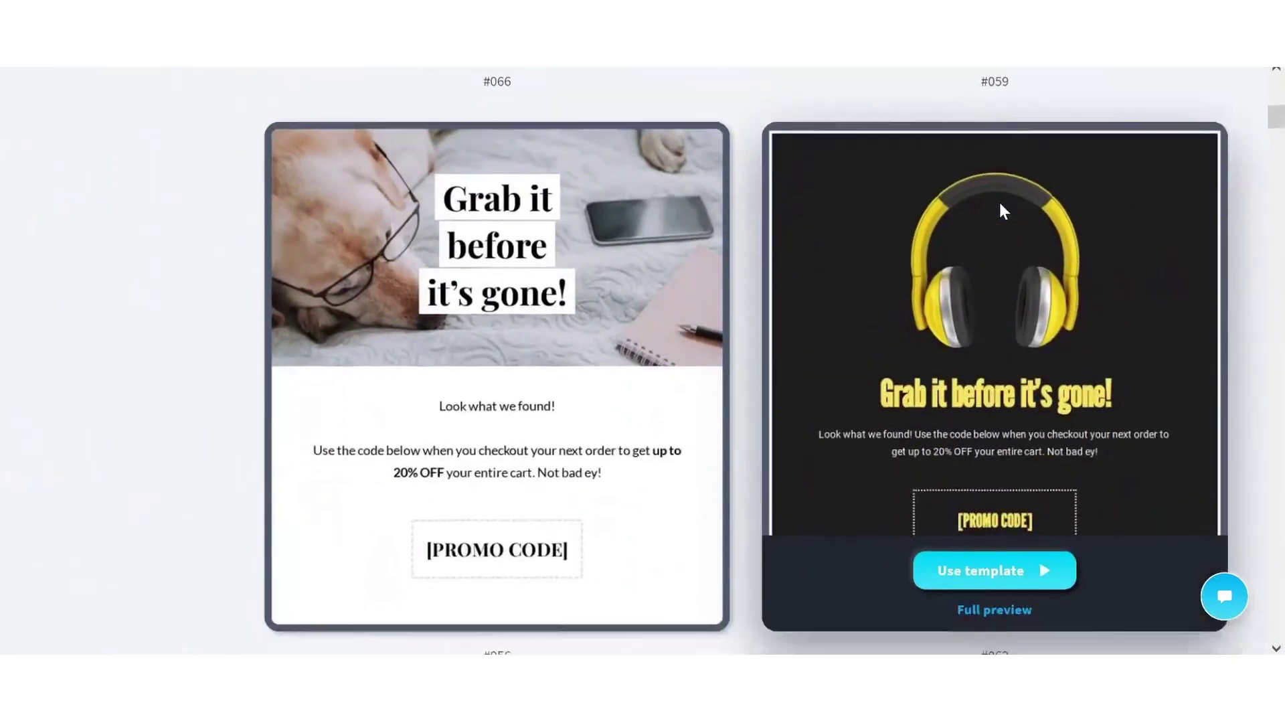
{"action": "scroll", "coordinate": [998, 203], "scroll_direction": "down", "scroll_amount": 6}
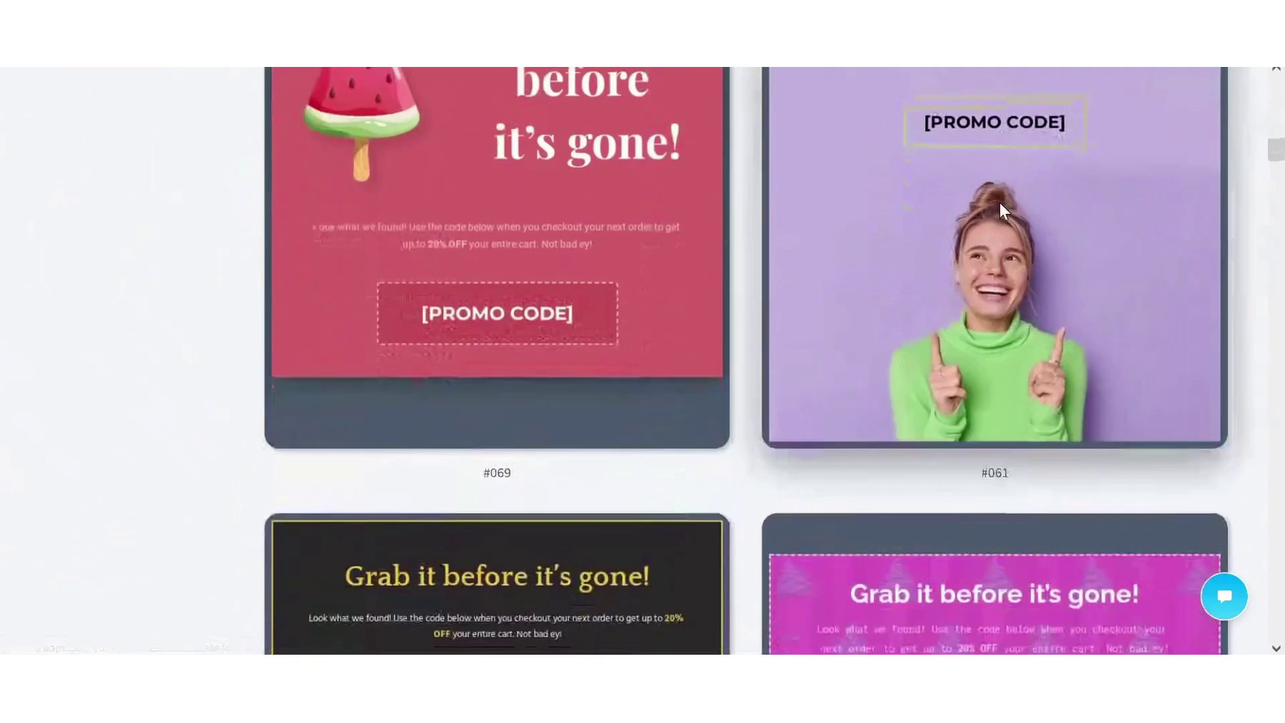
{"action": "scroll", "coordinate": [976, 206], "scroll_direction": "down", "scroll_amount": 10}
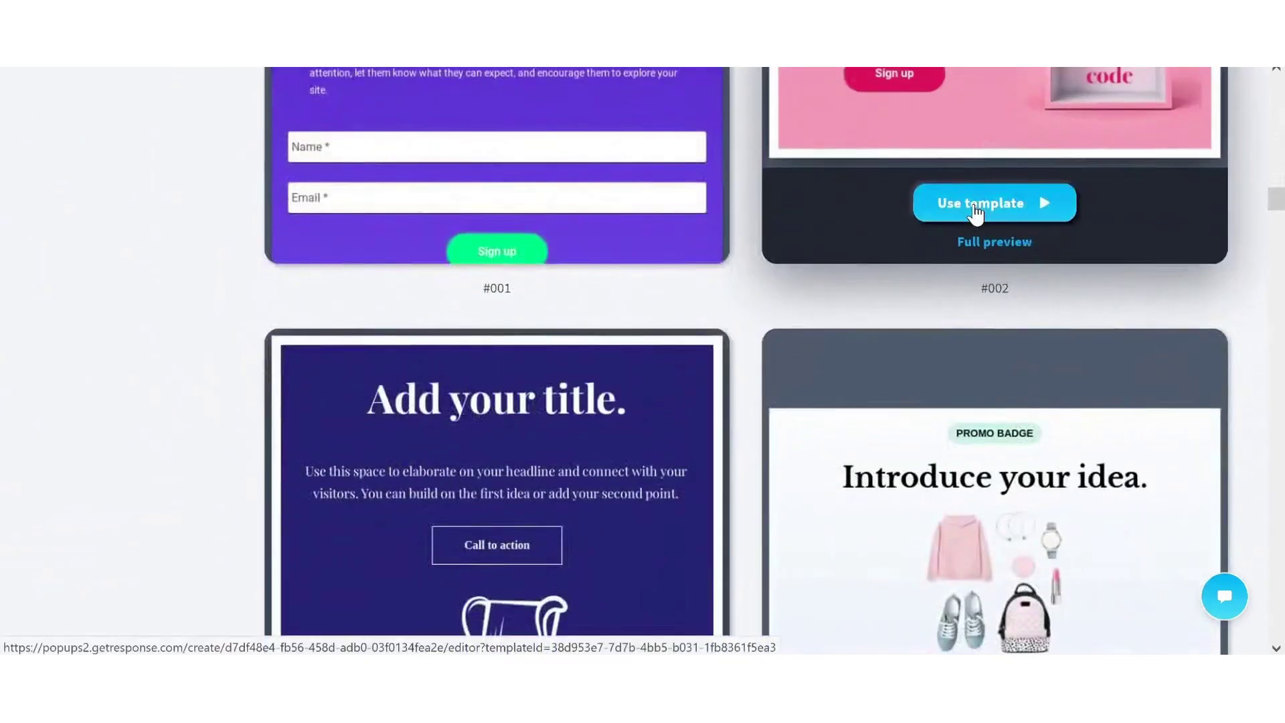
{"action": "scroll", "coordinate": [976, 208], "scroll_direction": "down", "scroll_amount": 8}
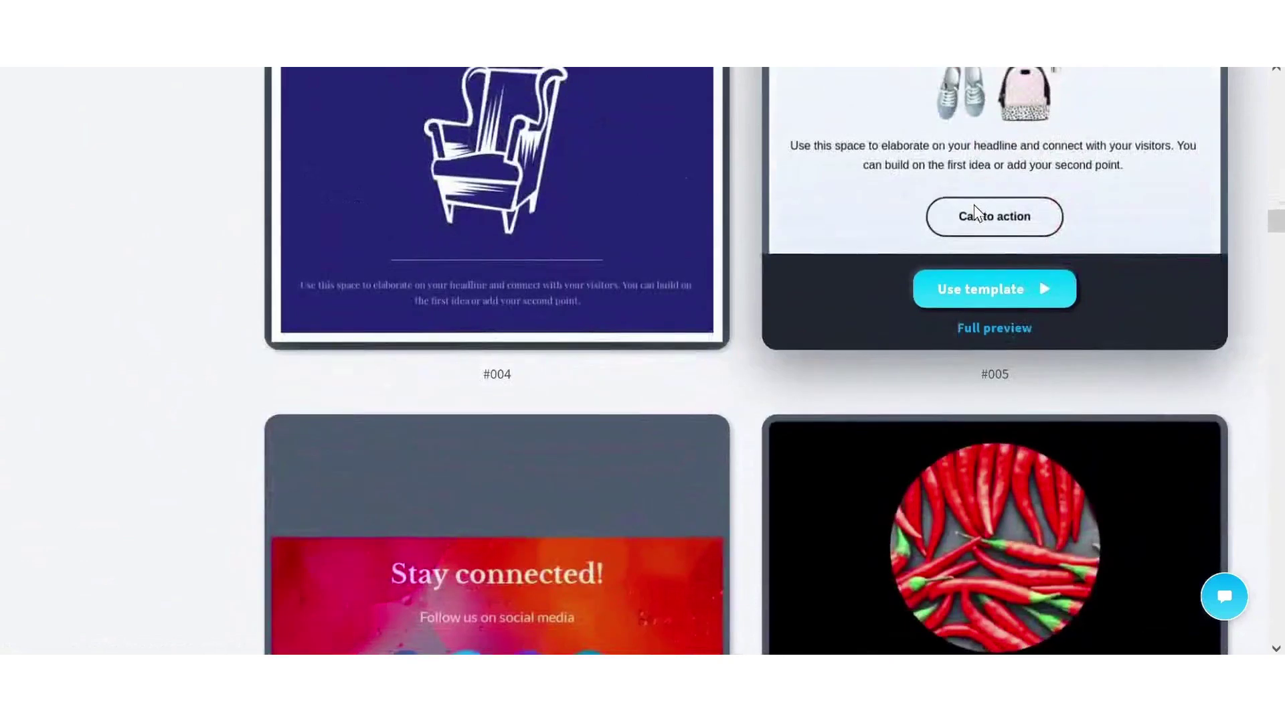
{"action": "scroll", "coordinate": [975, 208], "scroll_direction": "down", "scroll_amount": 8}
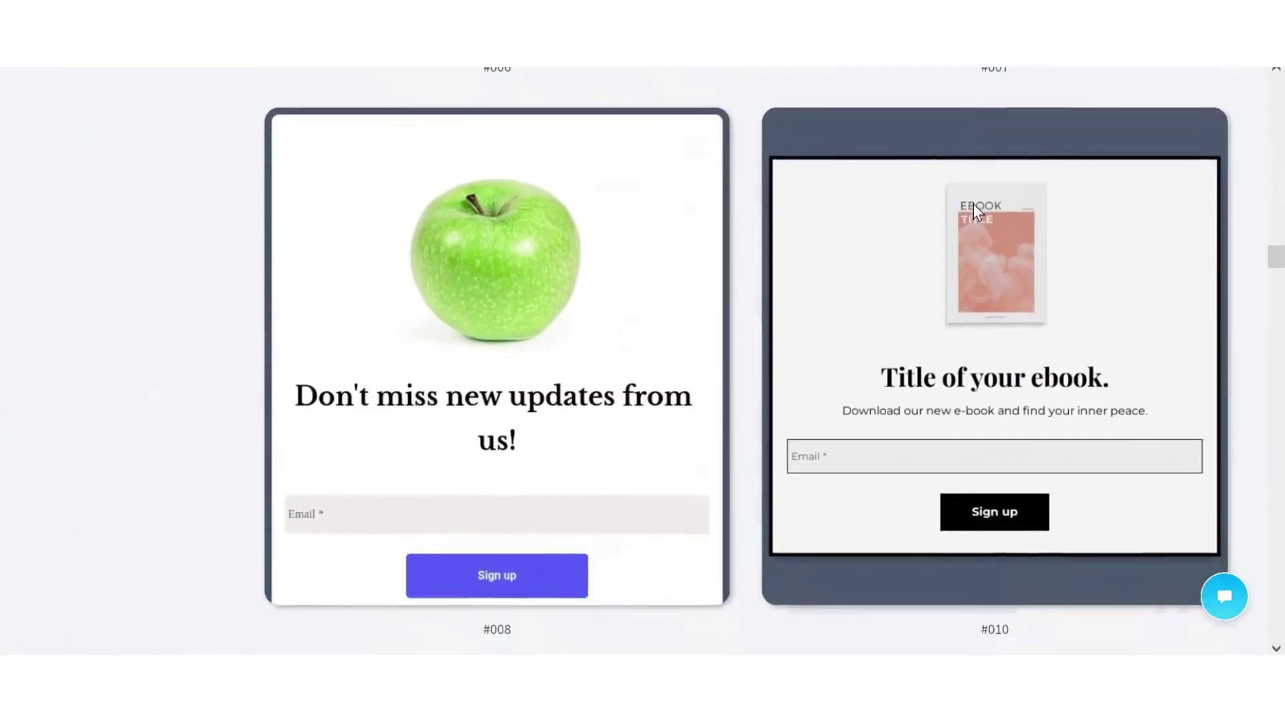
{"action": "mouse_move", "coordinate": [975, 206]}
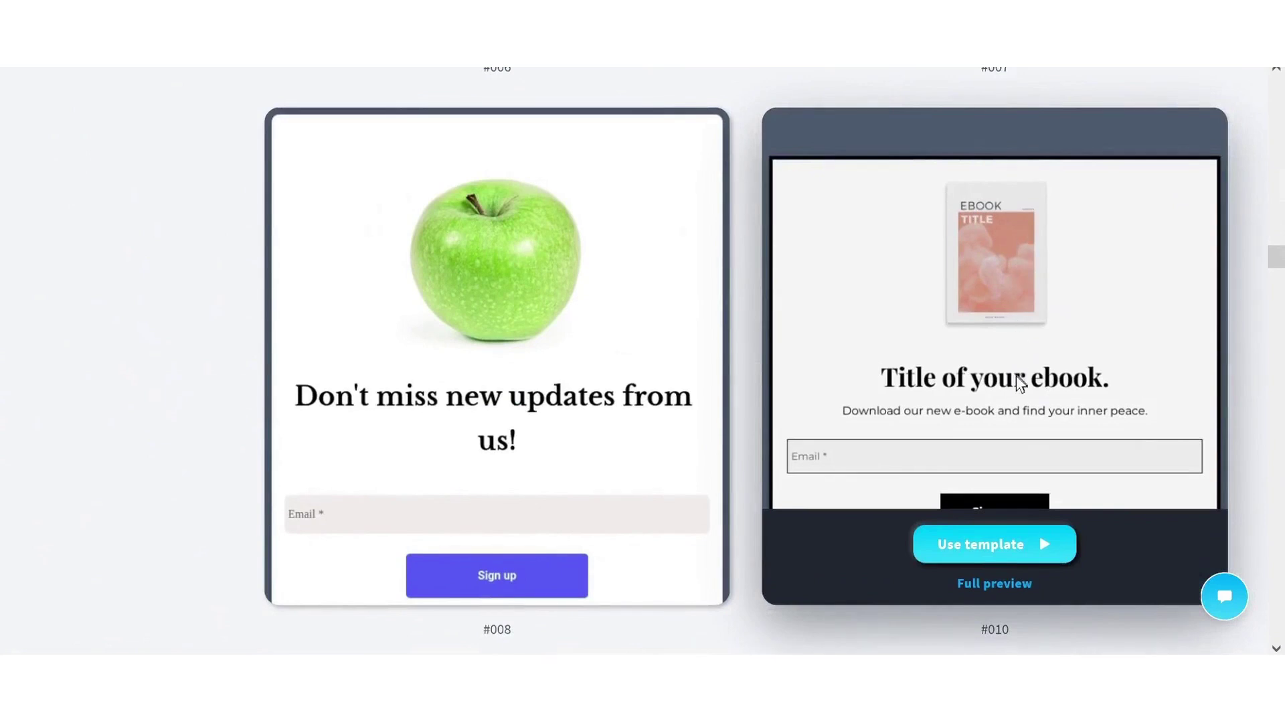
{"action": "left_click", "coordinate": [1014, 552]}
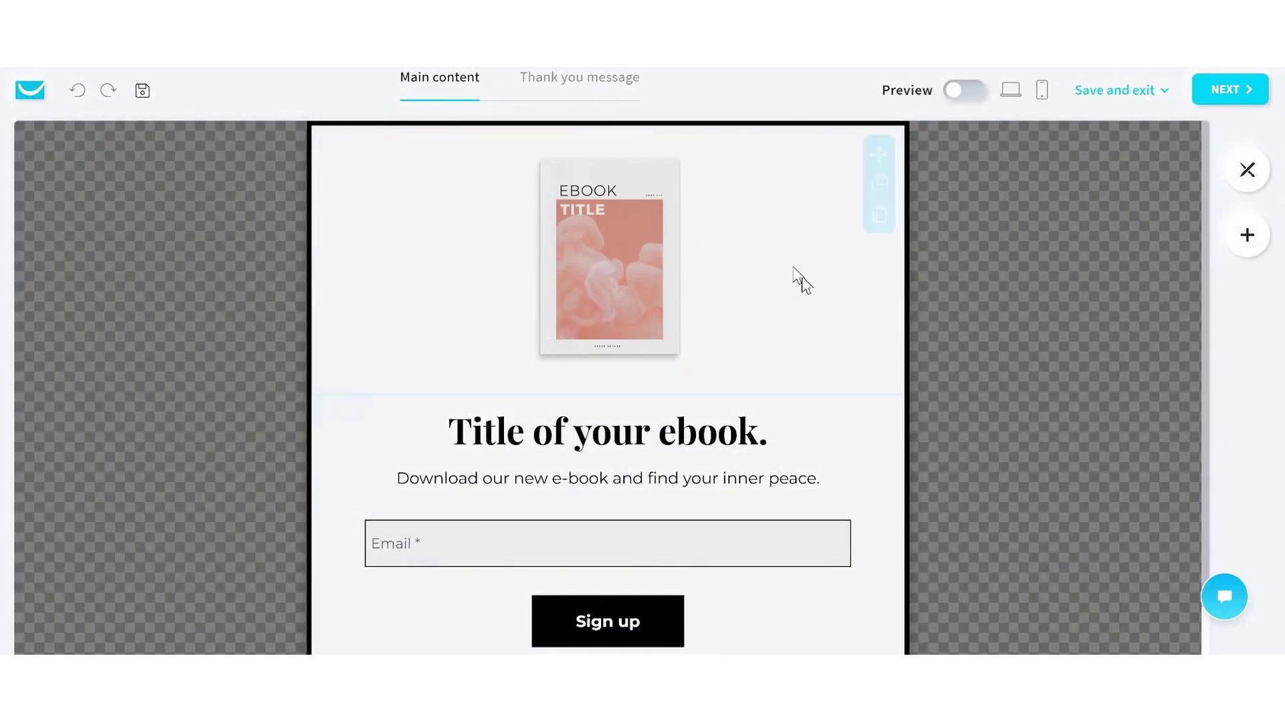
Upload the Ultimate Guide Ebook Cover image from the Seas of Solitude folder to the library.
{"action": "scroll", "coordinate": [1002, 306], "scroll_direction": "down", "scroll_amount": 1}
{"action": "scroll", "coordinate": [870, 332], "scroll_direction": "up", "scroll_amount": 1}
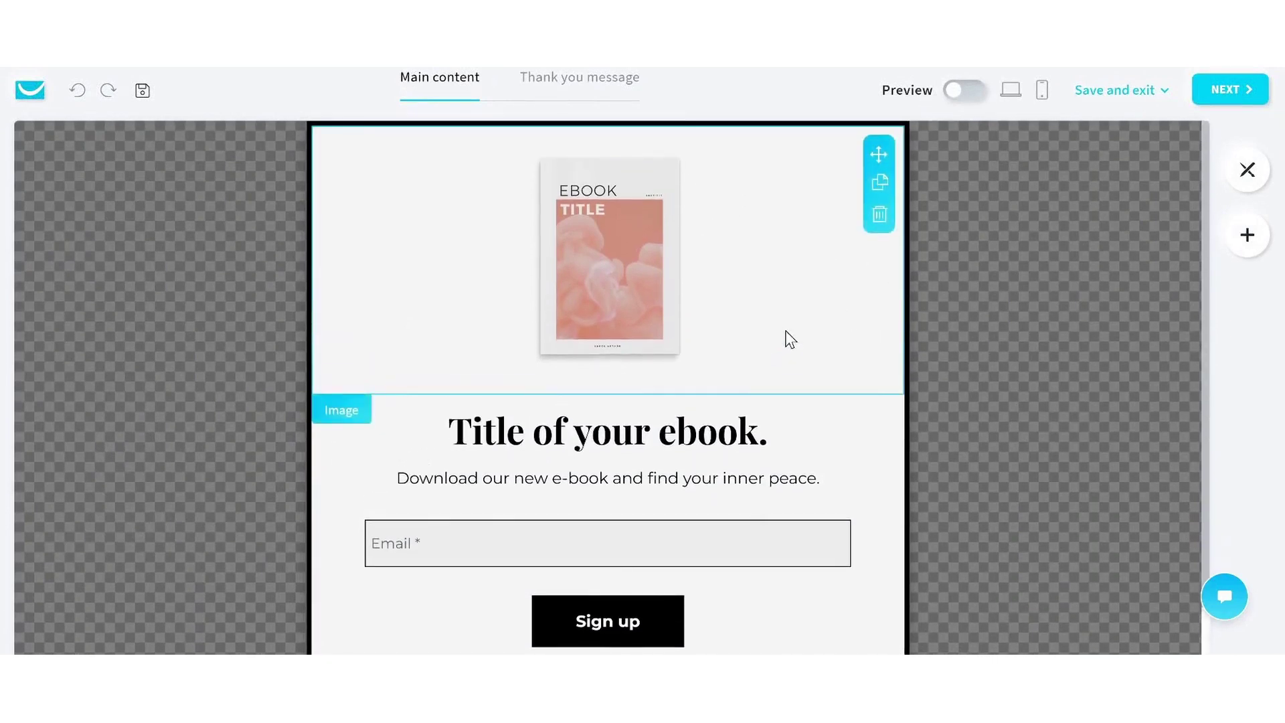
{"action": "left_click", "coordinate": [620, 266]}
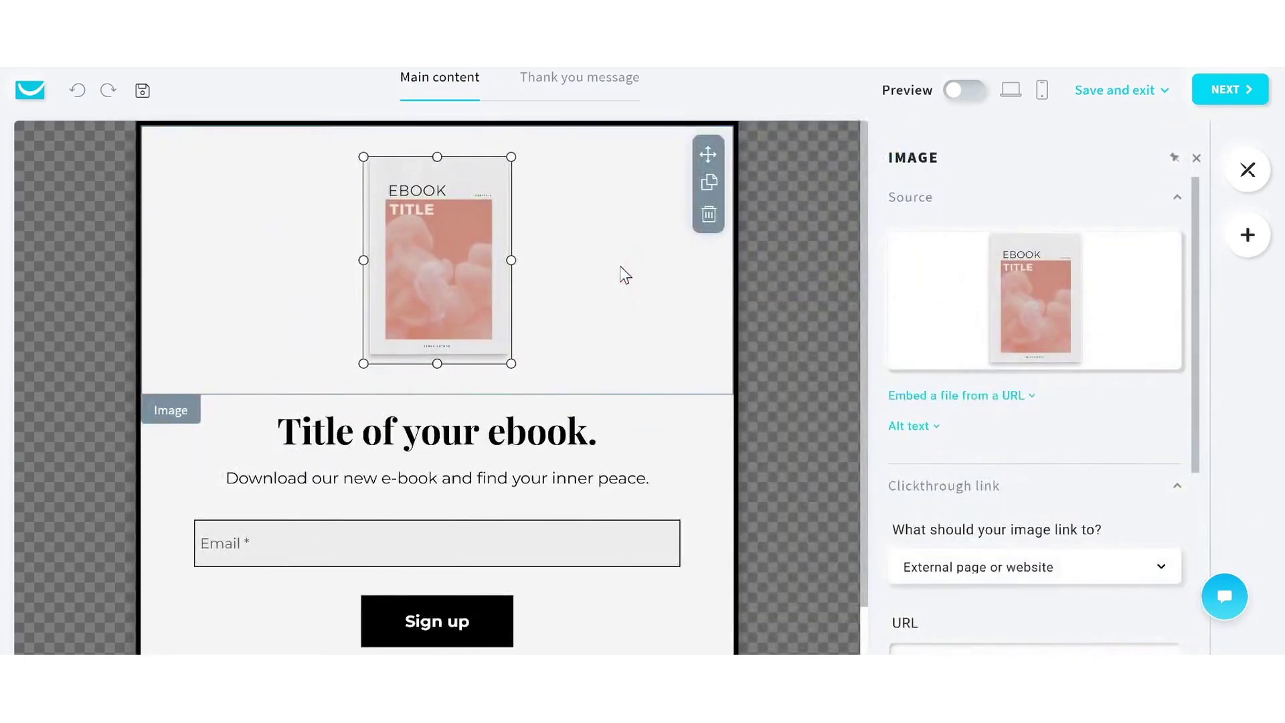
{"action": "mouse_move", "coordinate": [1064, 313]}
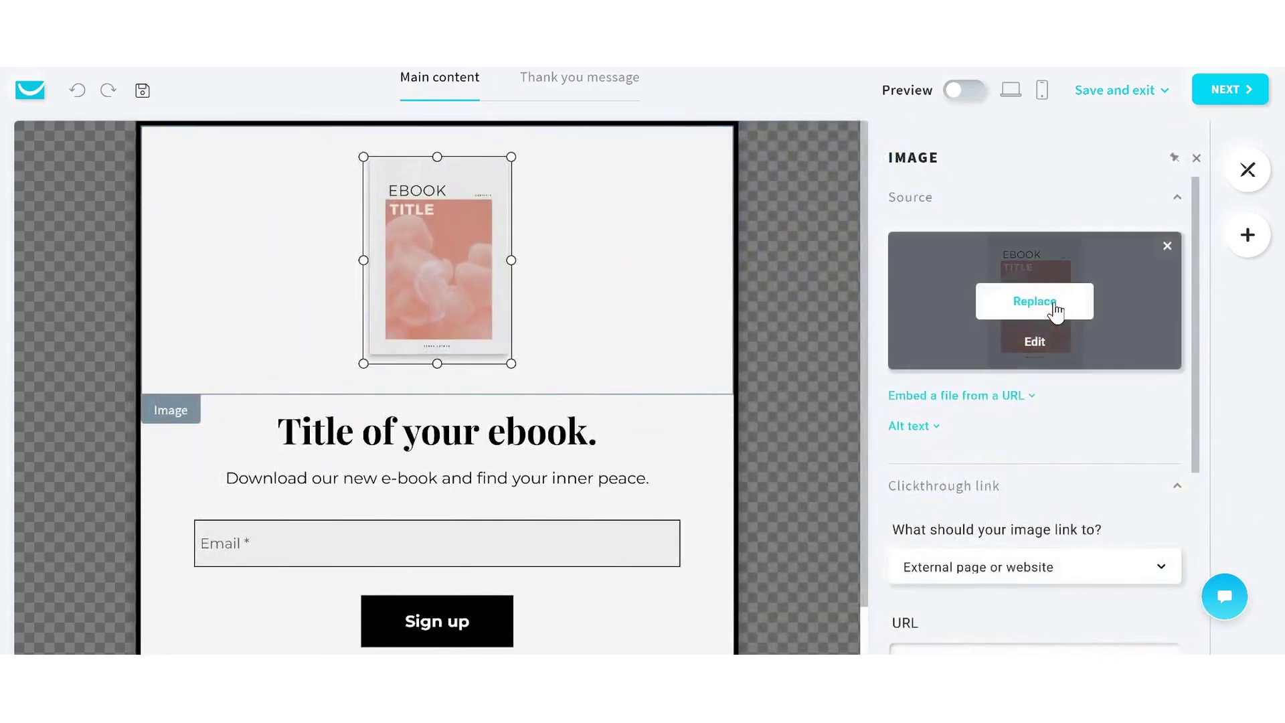
{"action": "left_click", "coordinate": [1055, 309]}
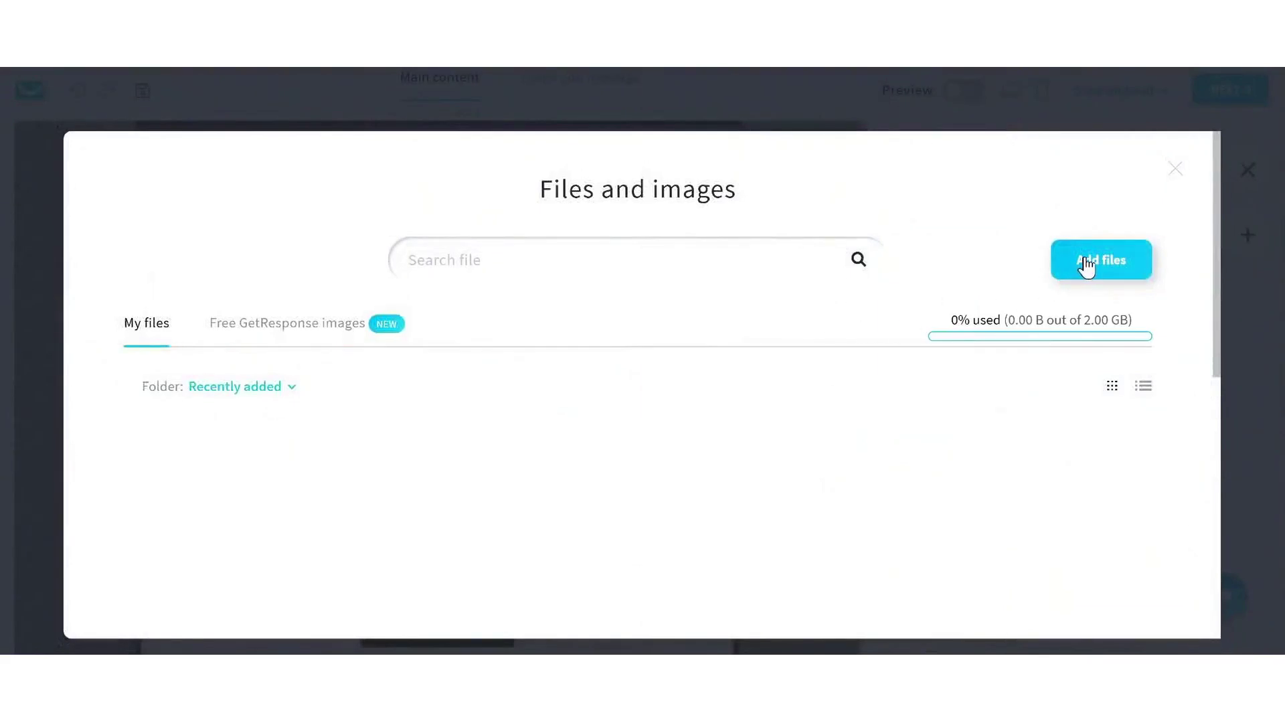
{"action": "left_click", "coordinate": [1086, 265]}
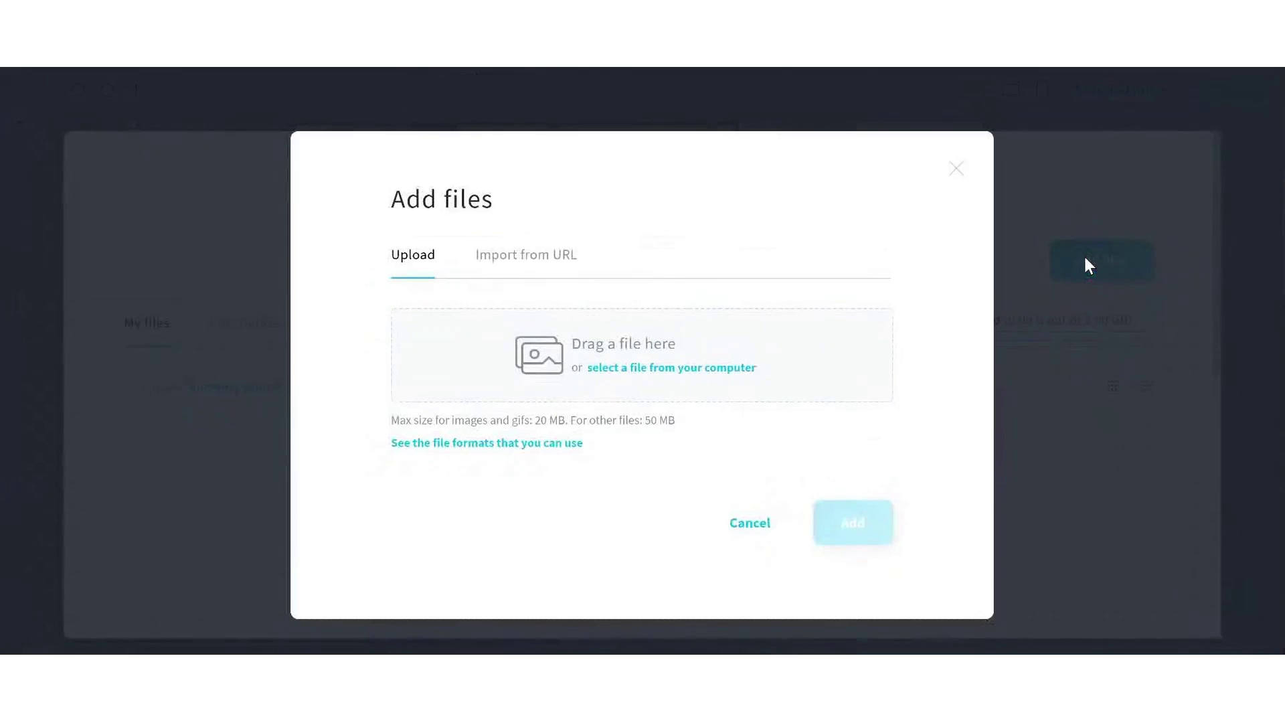
{"action": "left_click", "coordinate": [653, 368]}
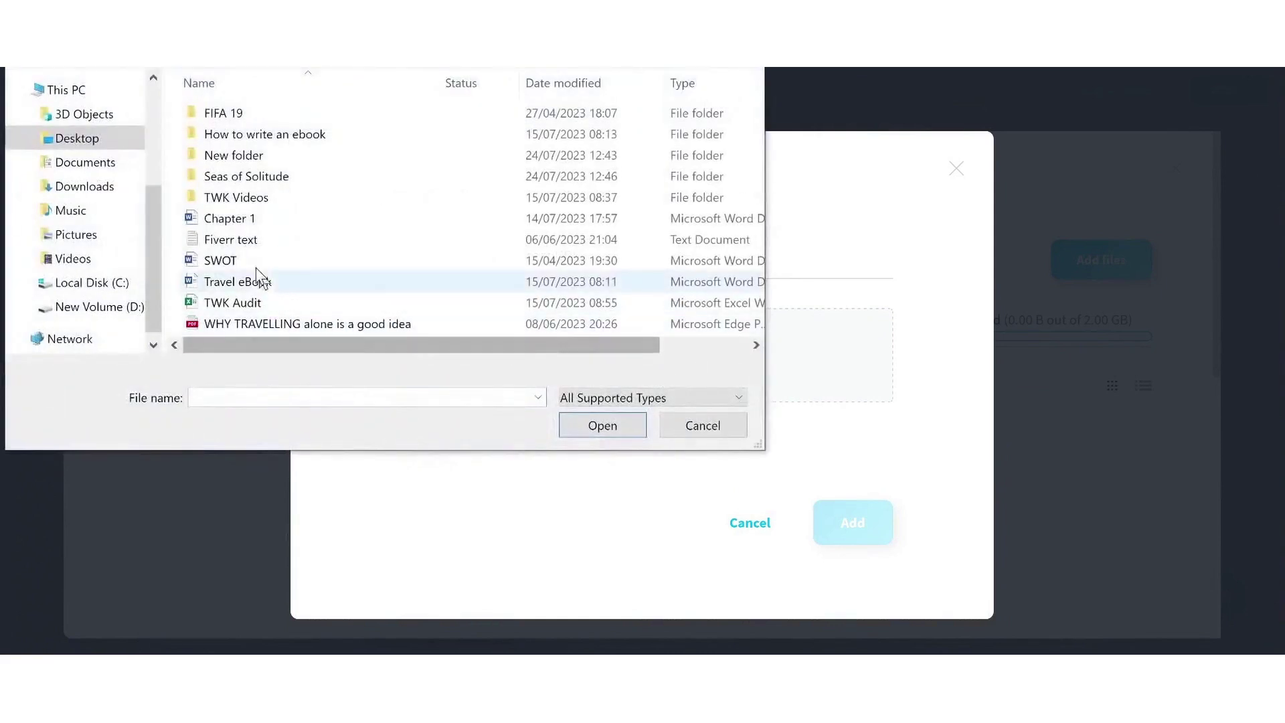
{"action": "double_click", "coordinate": [271, 180]}
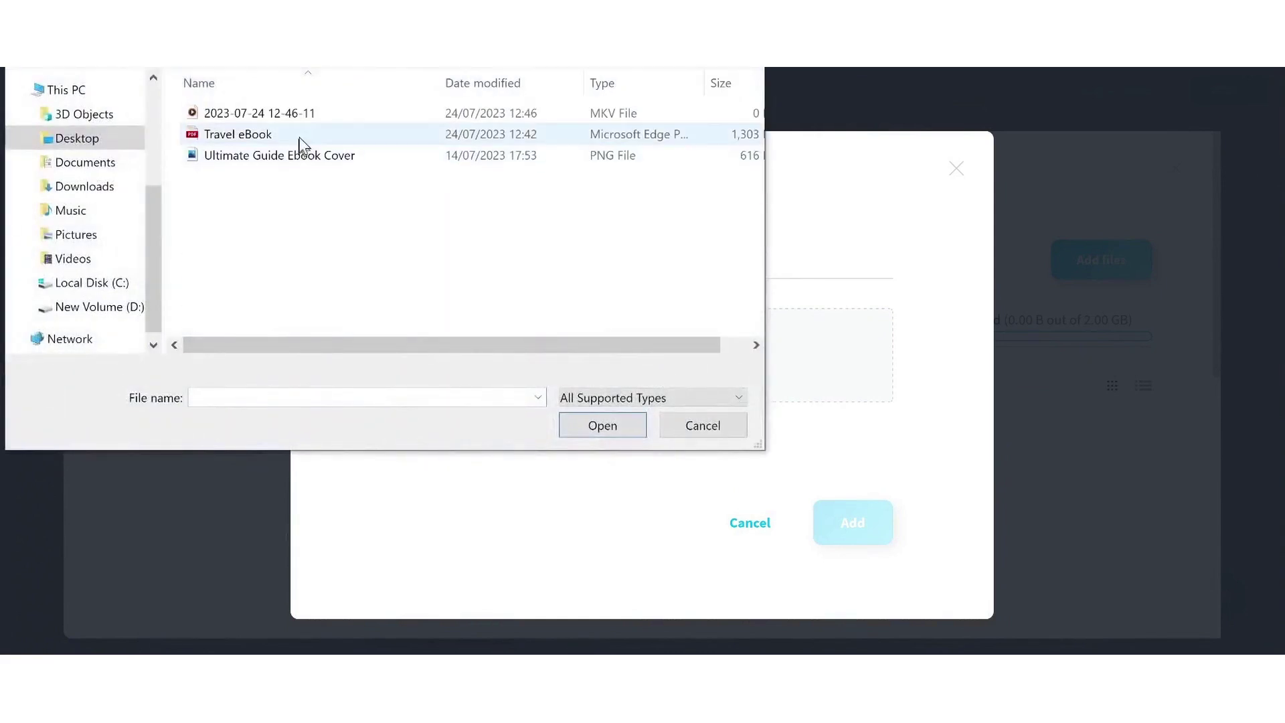
{"action": "left_click", "coordinate": [269, 154]}
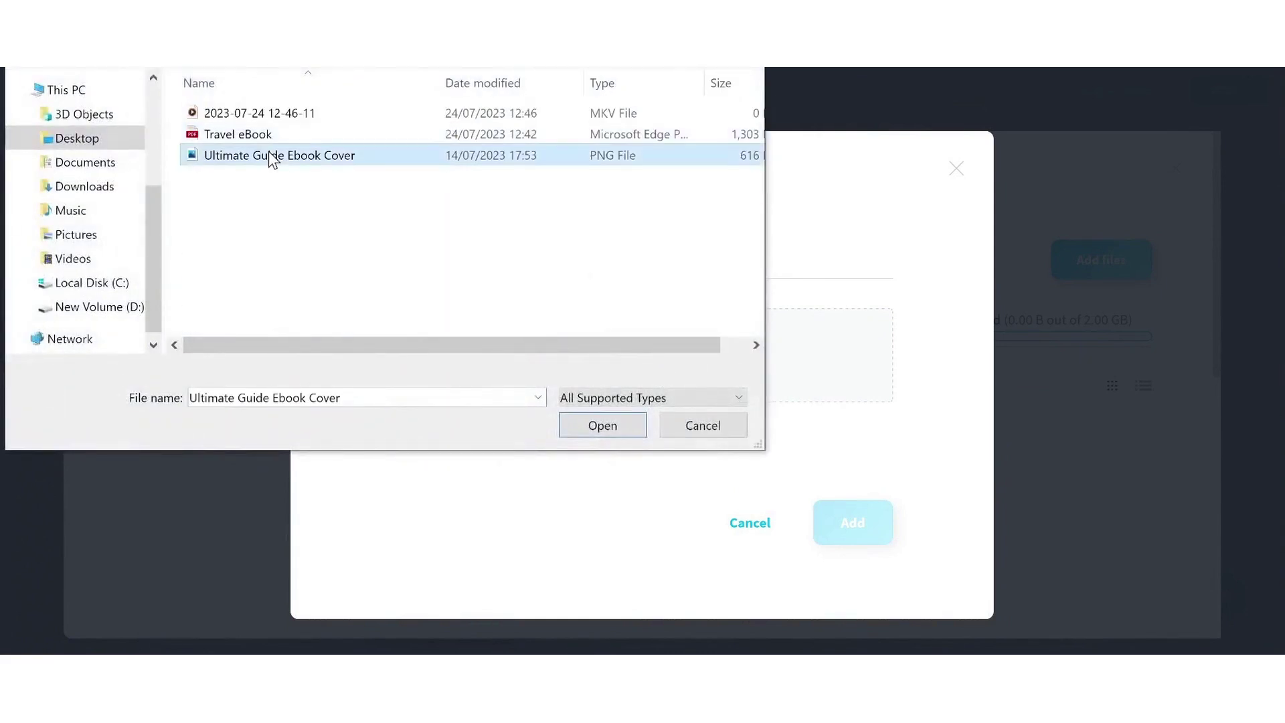
{"action": "left_click", "coordinate": [591, 429]}
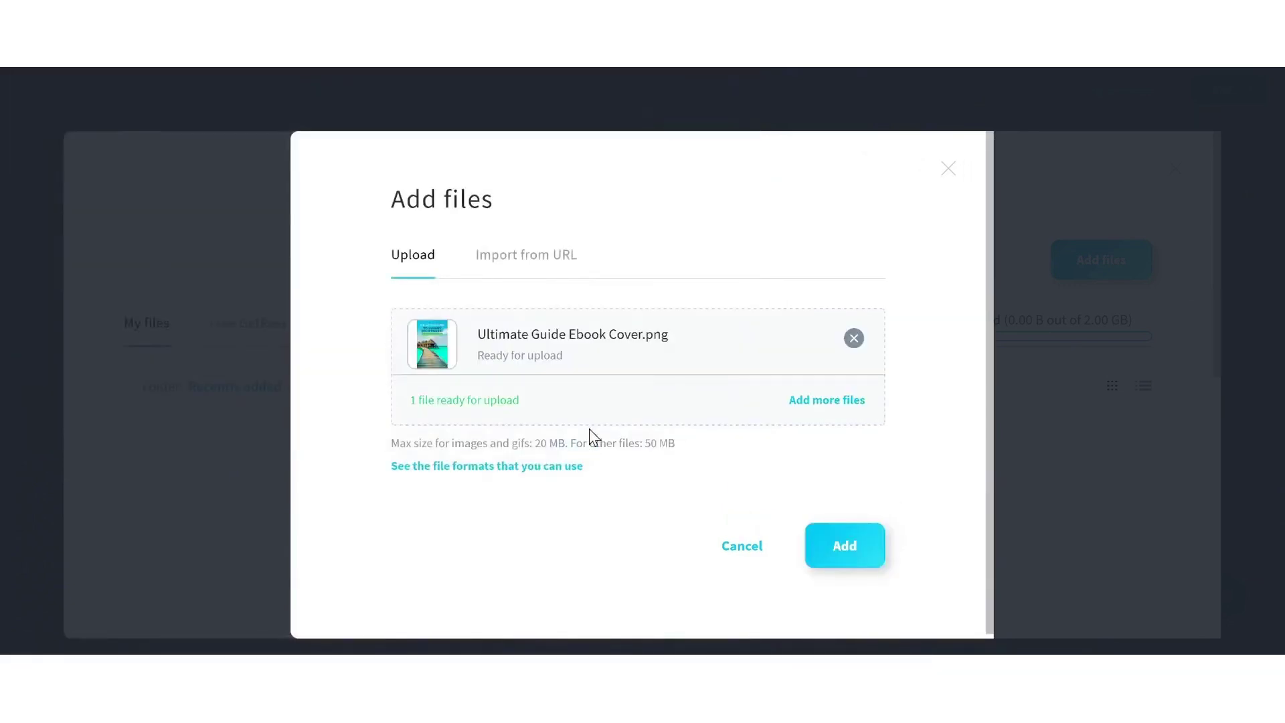
{"action": "left_click", "coordinate": [844, 546]}
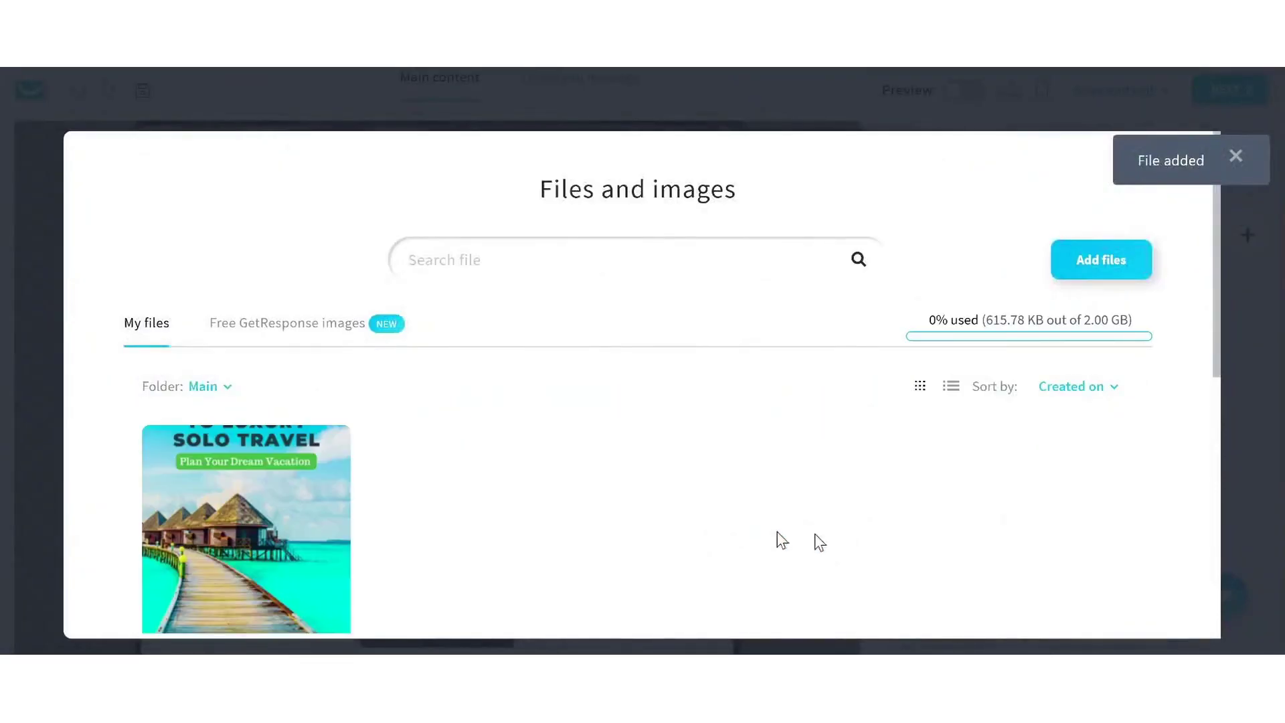
Insert the ebook cover into the form and enlarge it with its corner handle.
{"action": "scroll", "coordinate": [373, 364], "scroll_direction": "down", "scroll_amount": 3}
{"action": "mouse_move", "coordinate": [273, 348]}
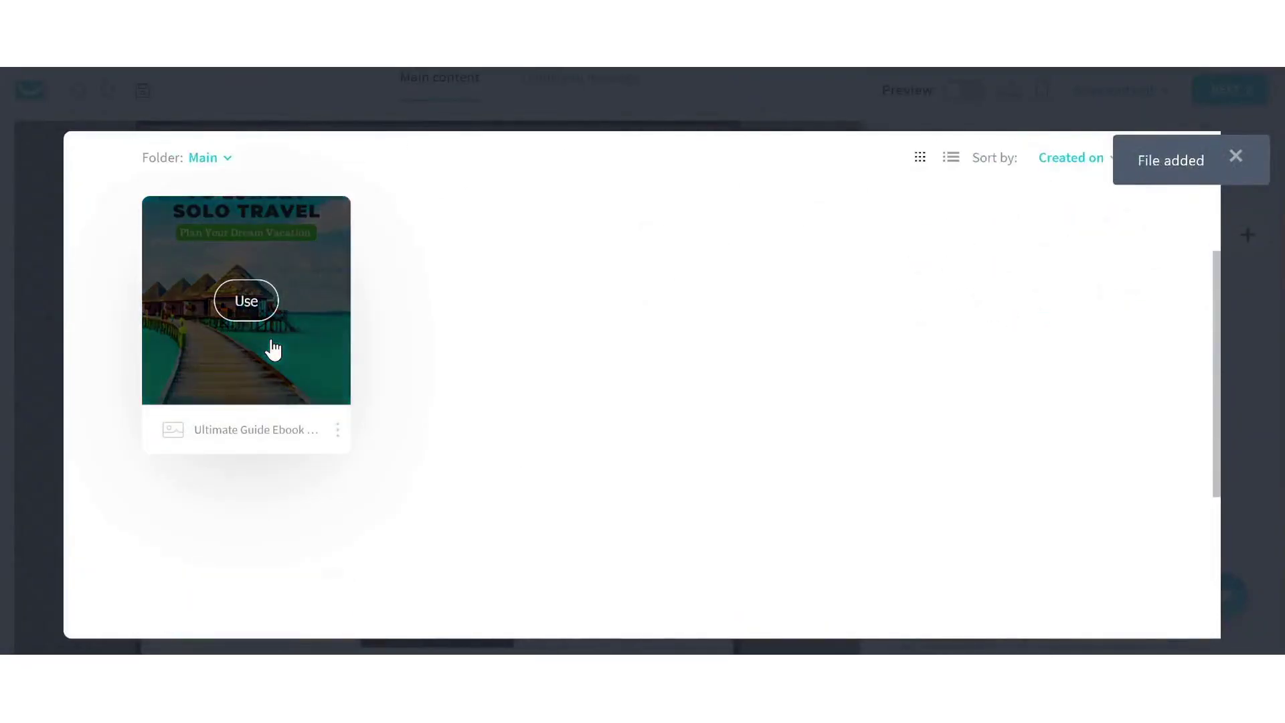
{"action": "left_click", "coordinate": [242, 303]}
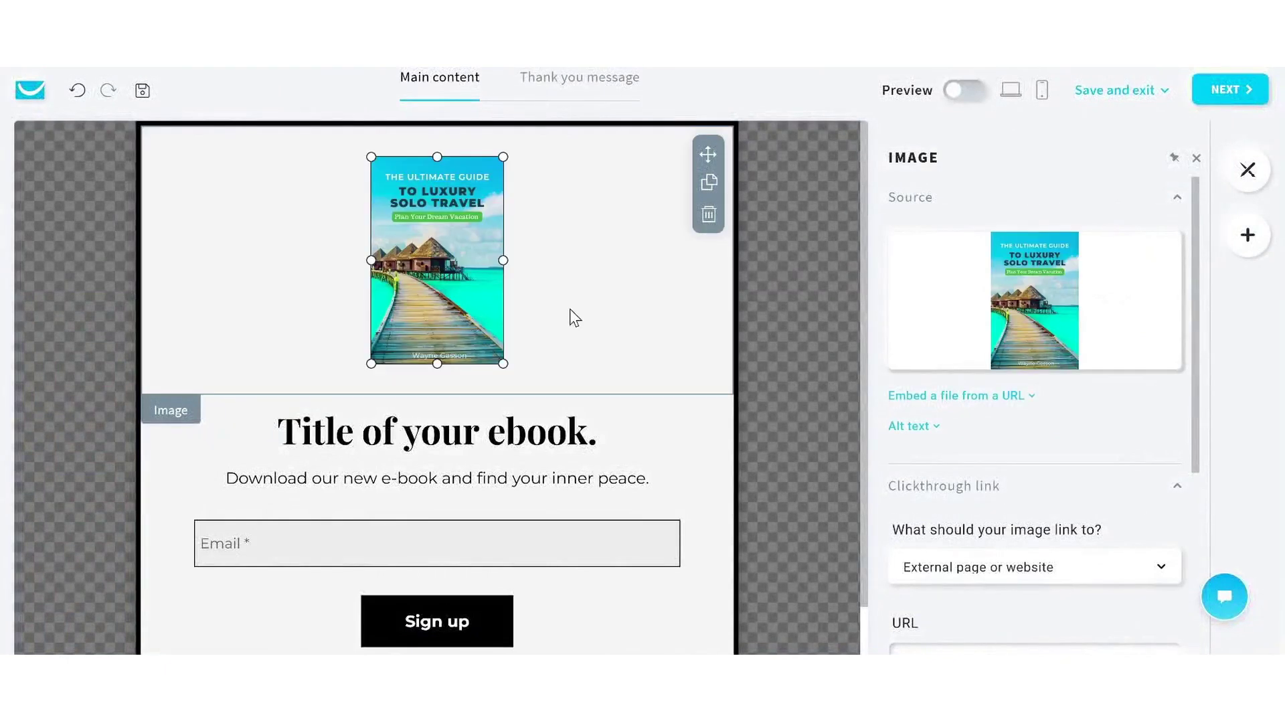
{"action": "left_click_drag", "start_coordinate": [371, 363], "coordinate": [347, 395]}
{"action": "left_click", "coordinate": [726, 293]}
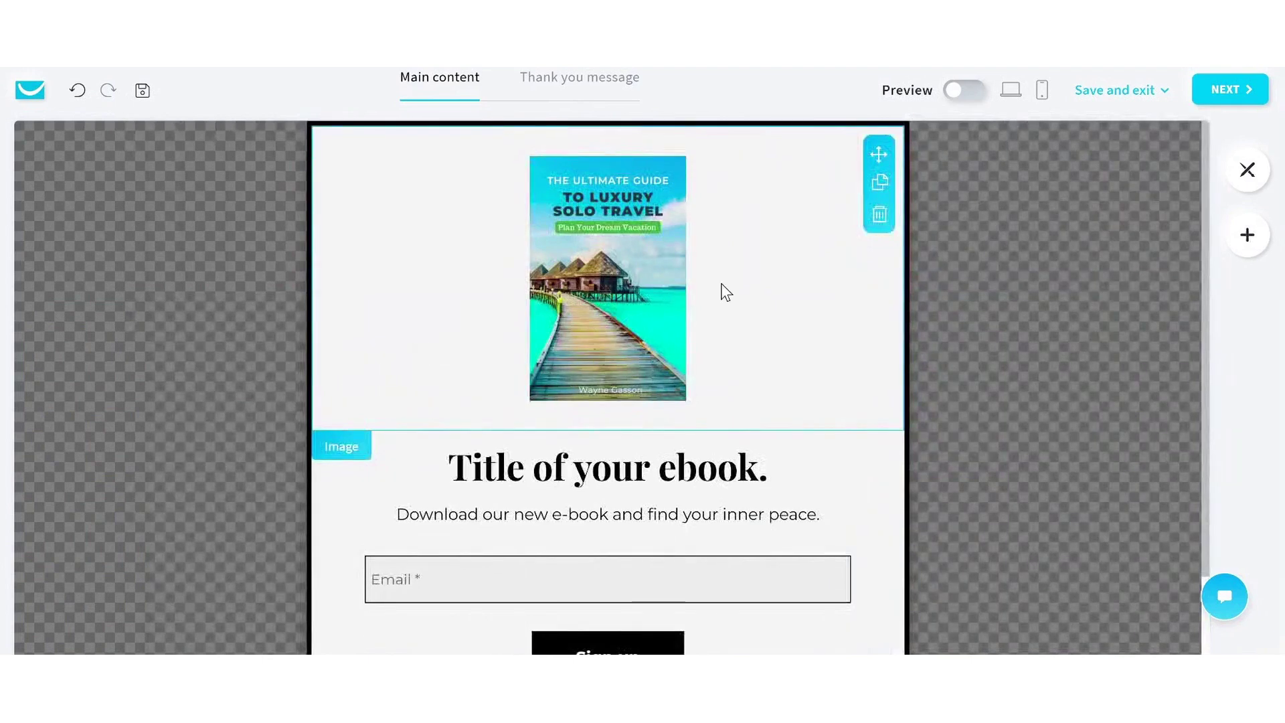
{"action": "scroll", "coordinate": [769, 281], "scroll_direction": "down", "scroll_amount": 2}
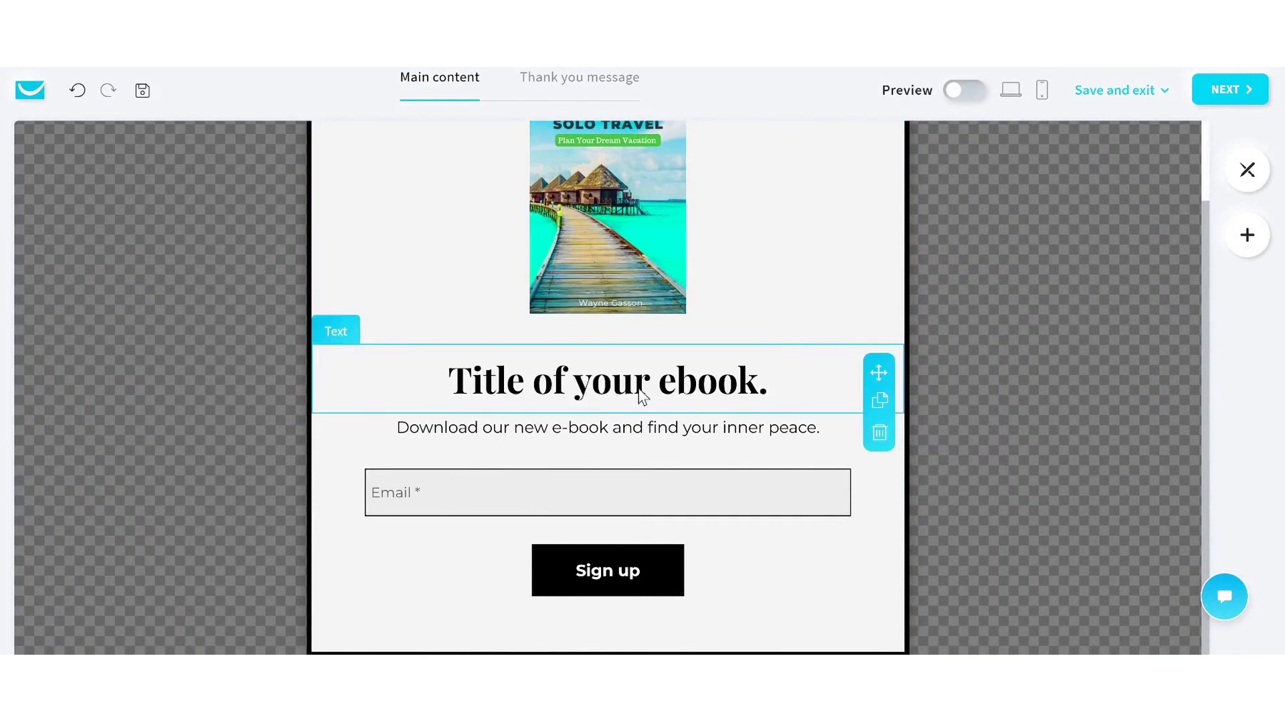
Select the placeholder 'Title of your ebook.' and start the new heading with 'The'.
{"action": "scroll", "coordinate": [746, 339], "scroll_direction": "up", "scroll_amount": 1}
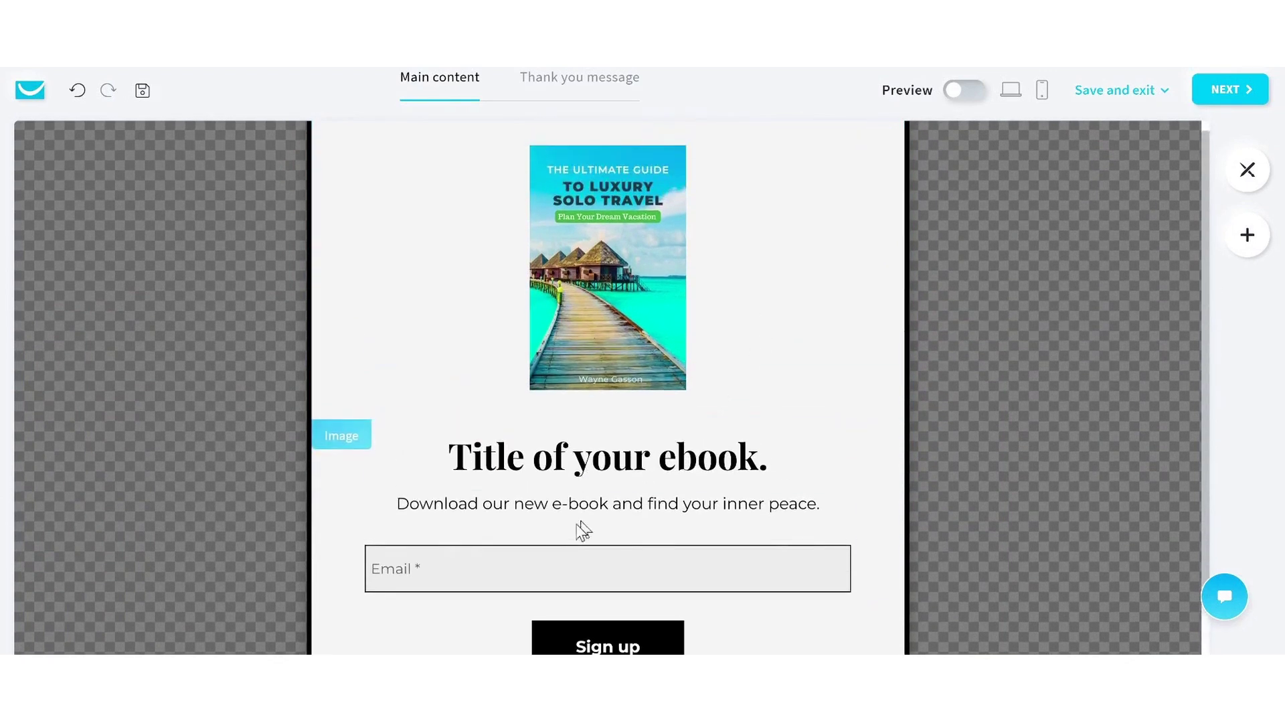
{"action": "left_click", "coordinate": [596, 467]}
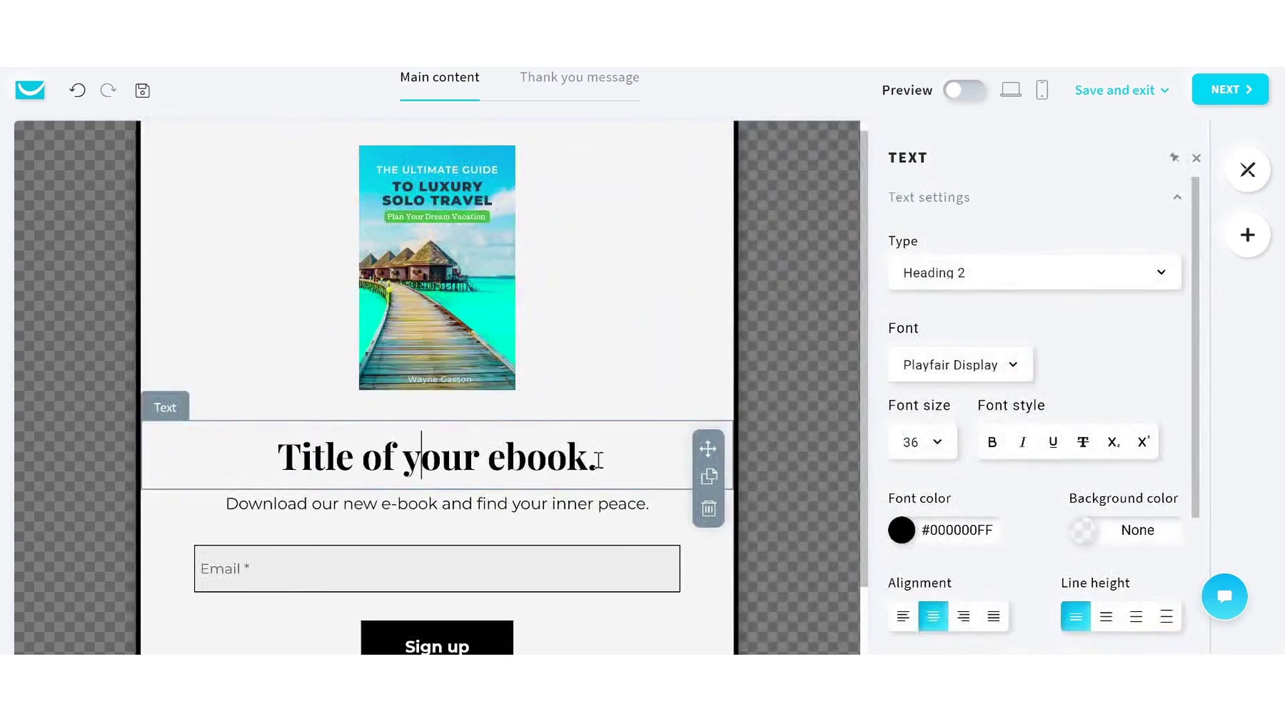
{"action": "mouse_move", "coordinate": [700, 476]}
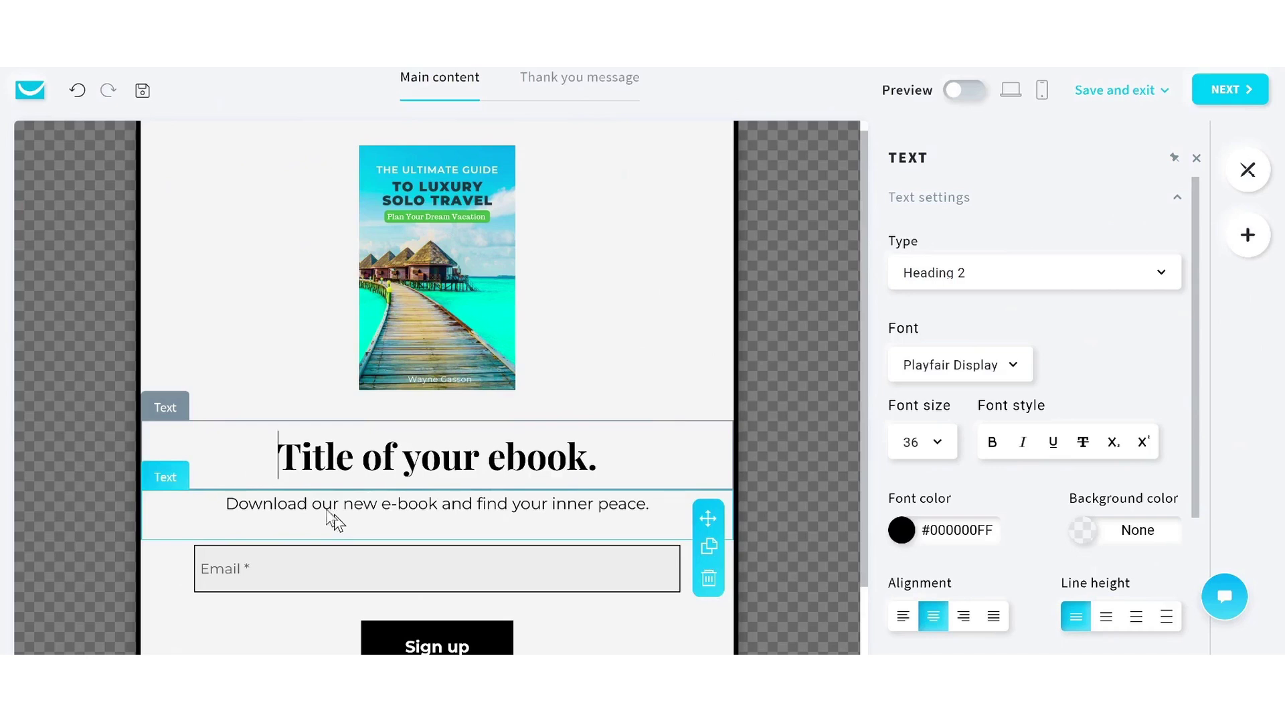
{"action": "left_click_drag", "start_coordinate": [287, 467], "coordinate": [605, 488]}
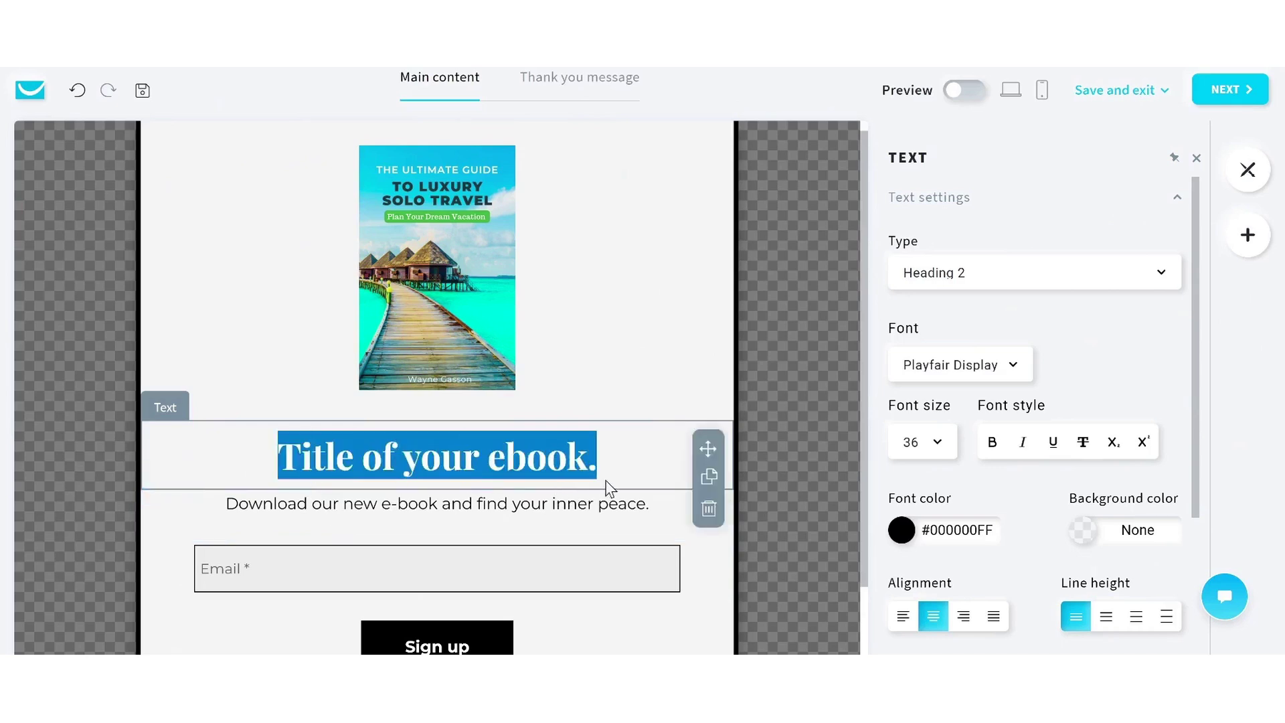
{"action": "type", "text": "The "}
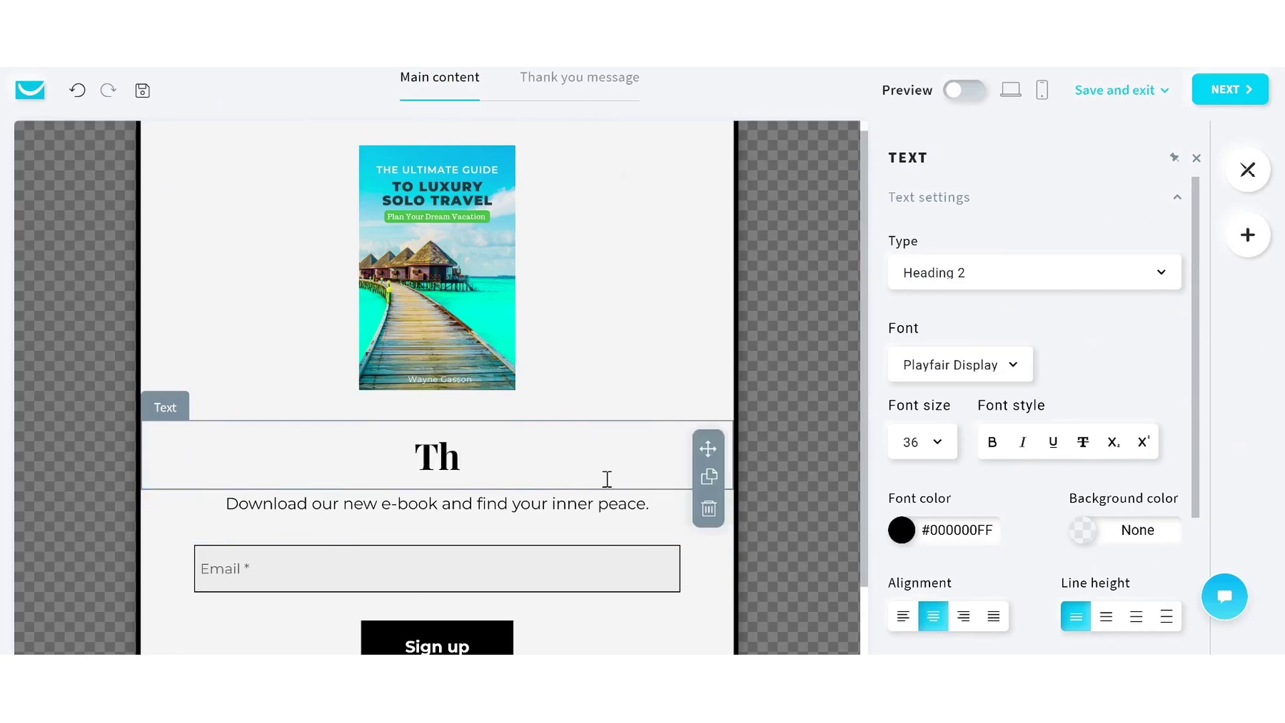
{"action": "type", "text": "Y"}
{"action": "key", "text": "BackSpace"}
Finish the heading with 'Ultimate' and paste the new subtitle asking for the visitor's BEST email.
{"action": "type", "text": "Ultimate"}
{"action": "left_click_drag", "start_coordinate": [226, 427], "coordinate": [657, 436]}
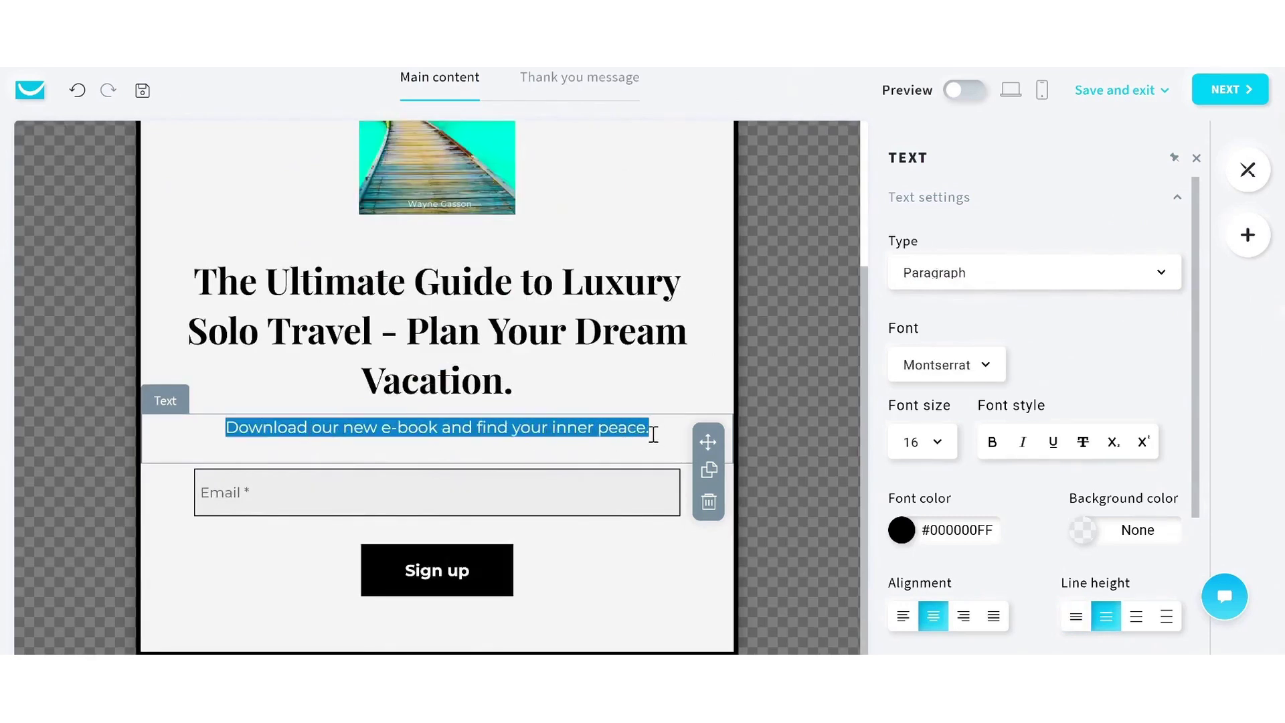
{"action": "type", "text": "Enter your BEST email to download and find your inner peace."}
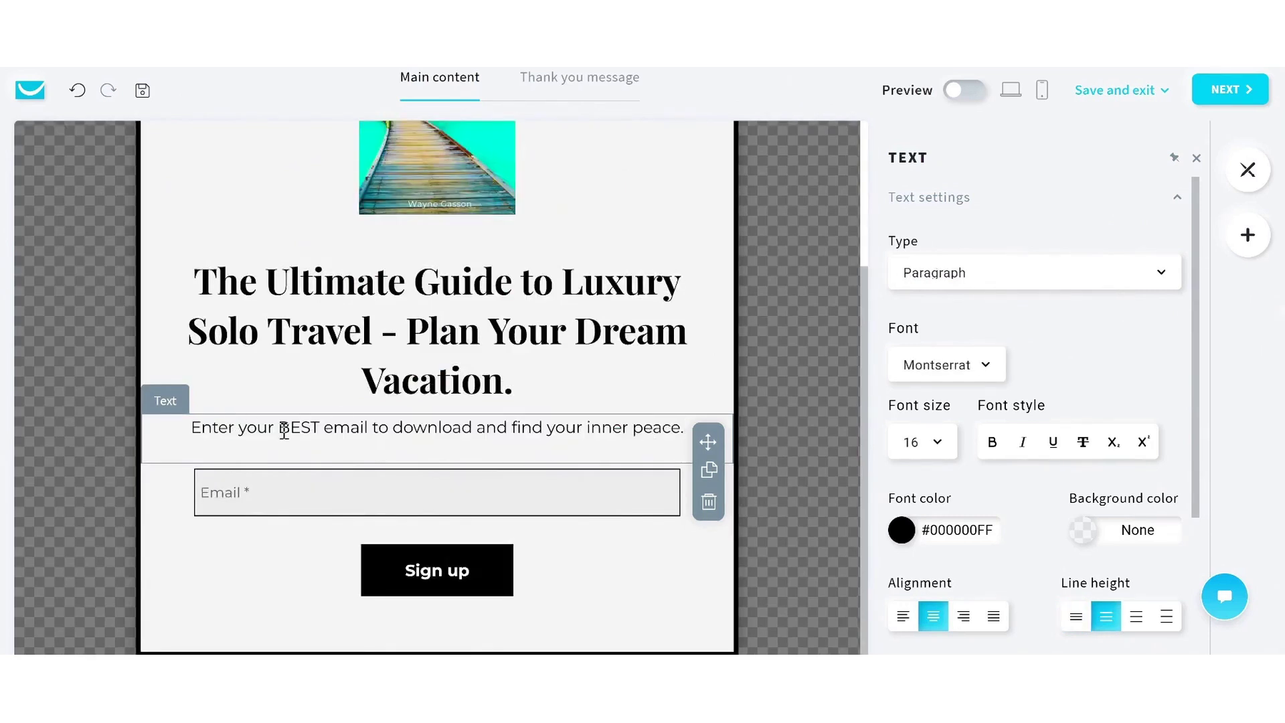
Make the word 'BEST' bold in the subtitle.
{"action": "left_click_drag", "start_coordinate": [279, 429], "coordinate": [320, 429]}
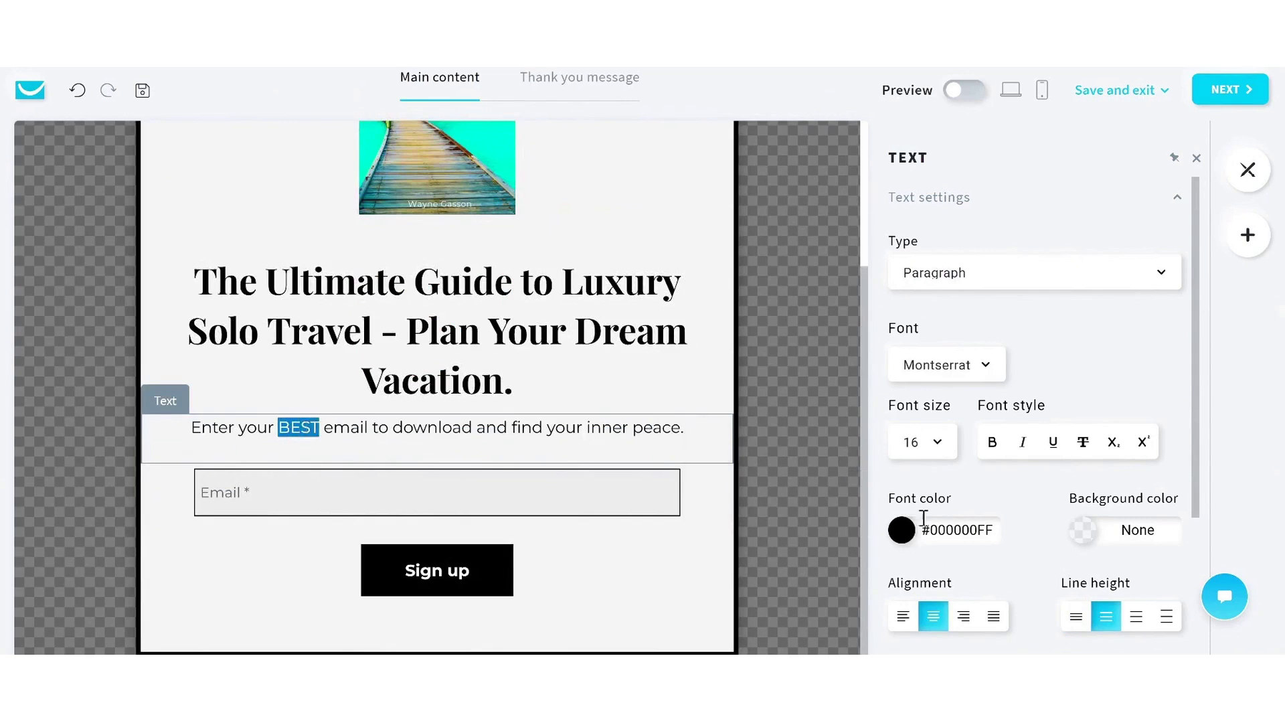
{"action": "left_click", "coordinate": [991, 446]}
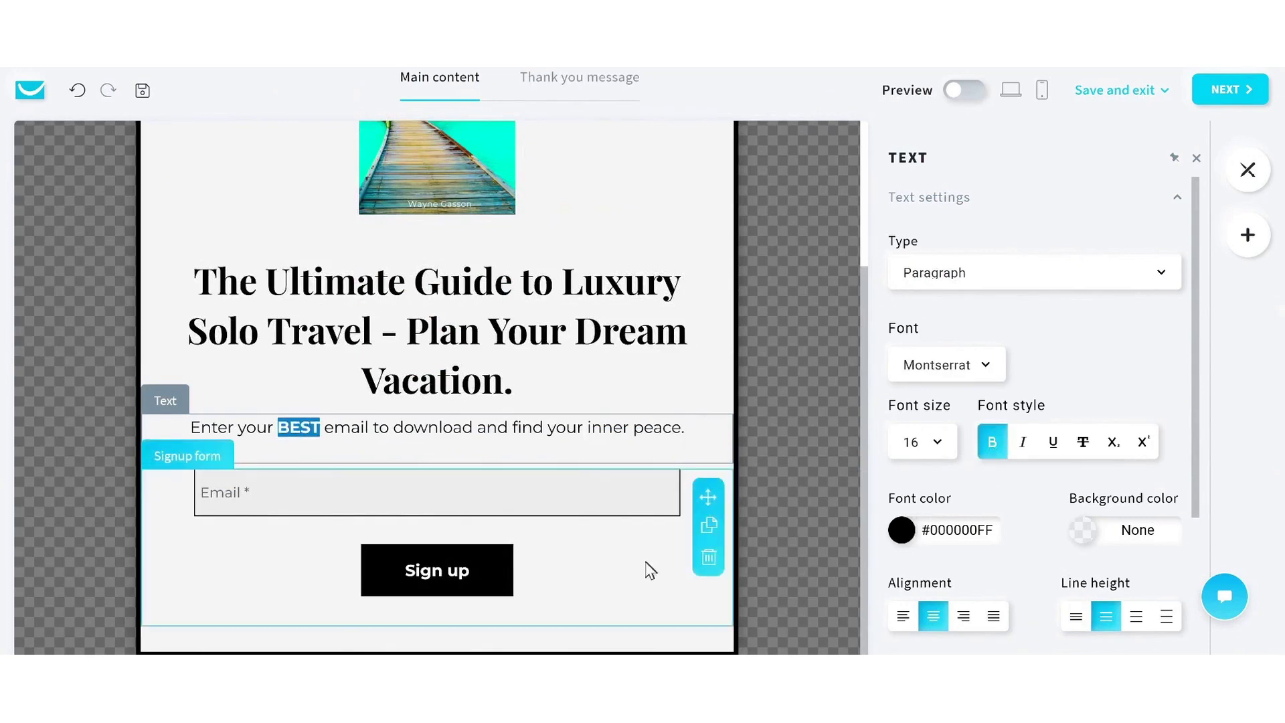
{"action": "left_click", "coordinate": [605, 582]}
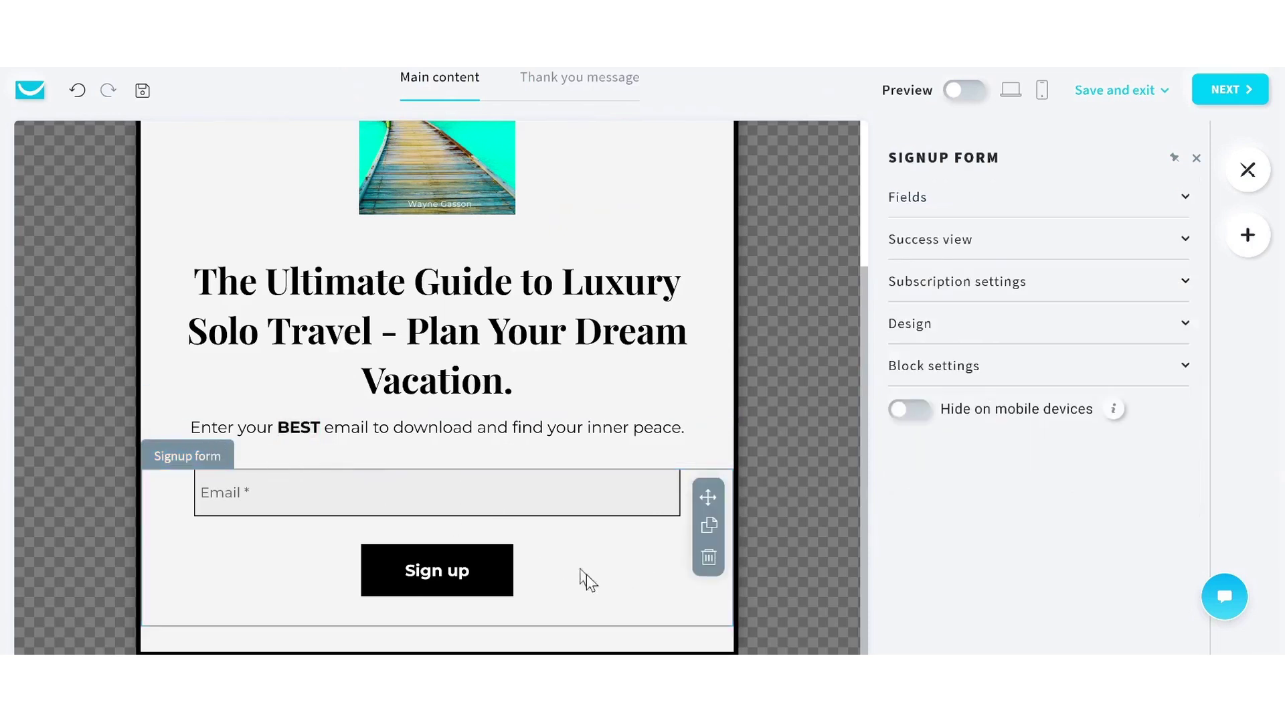
{"action": "scroll", "coordinate": [669, 275], "scroll_direction": "up", "scroll_amount": 3}
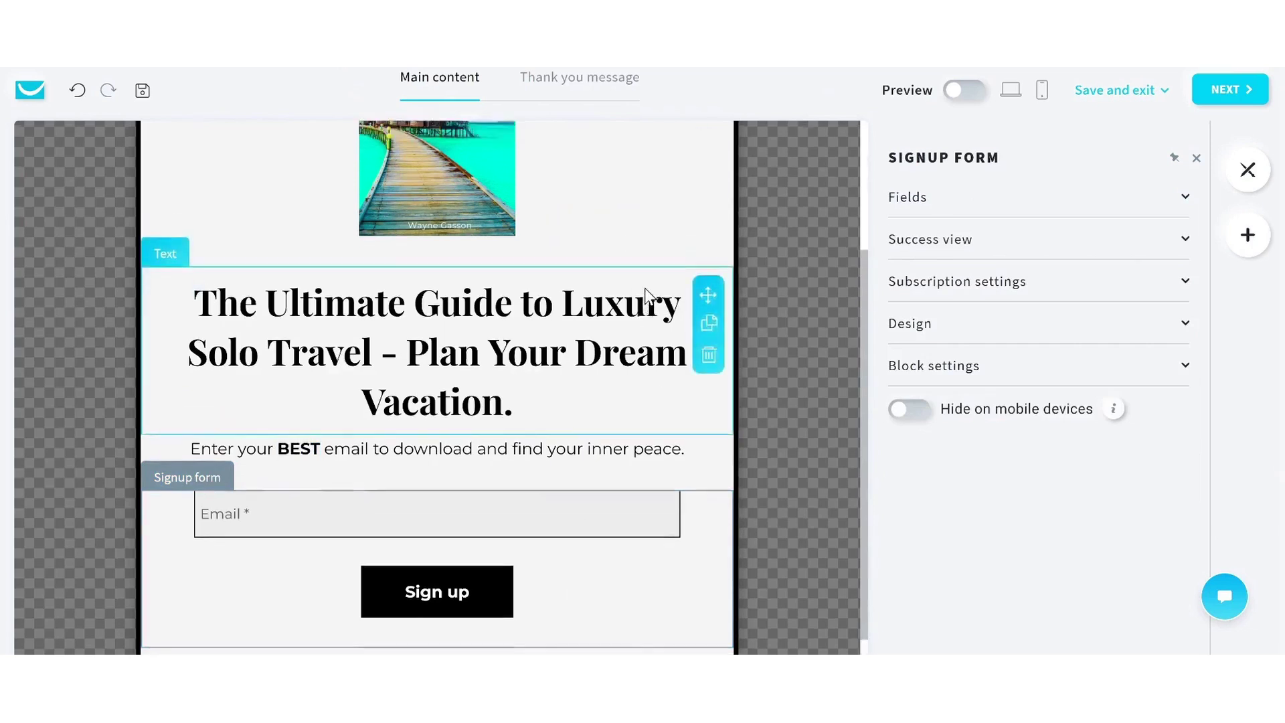
{"action": "scroll", "coordinate": [593, 243], "scroll_direction": "down", "scroll_amount": 3}
{"action": "scroll", "coordinate": [561, 295], "scroll_direction": "up", "scroll_amount": 3}
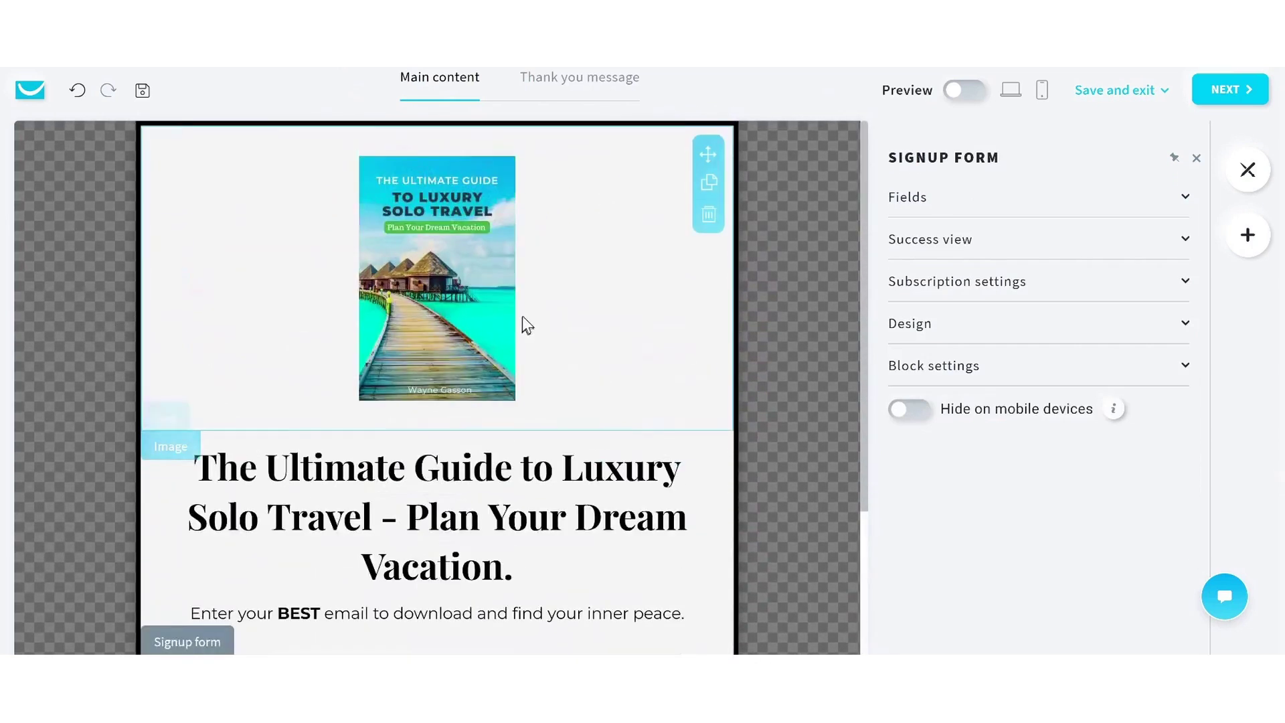
On the thank-you page, change the heading to 'Thank you !' and paste the new ebook note.
{"action": "left_click", "coordinate": [580, 87]}
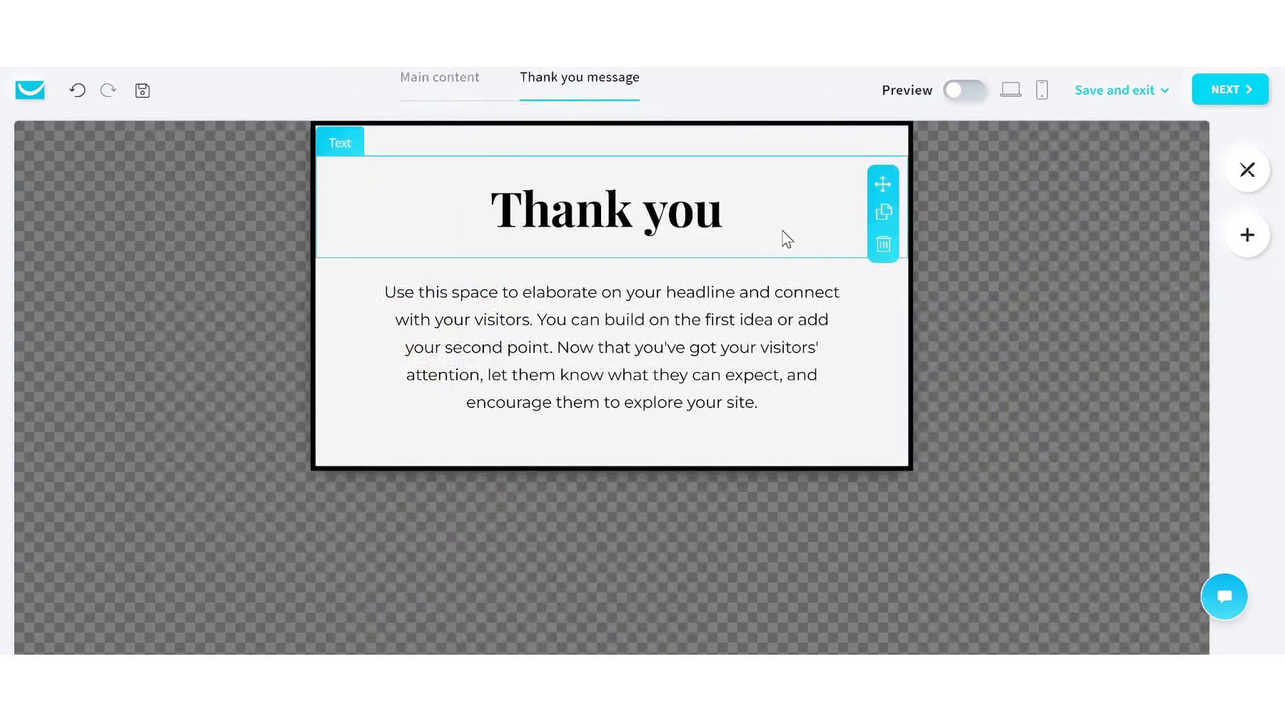
{"action": "left_click", "coordinate": [739, 224]}
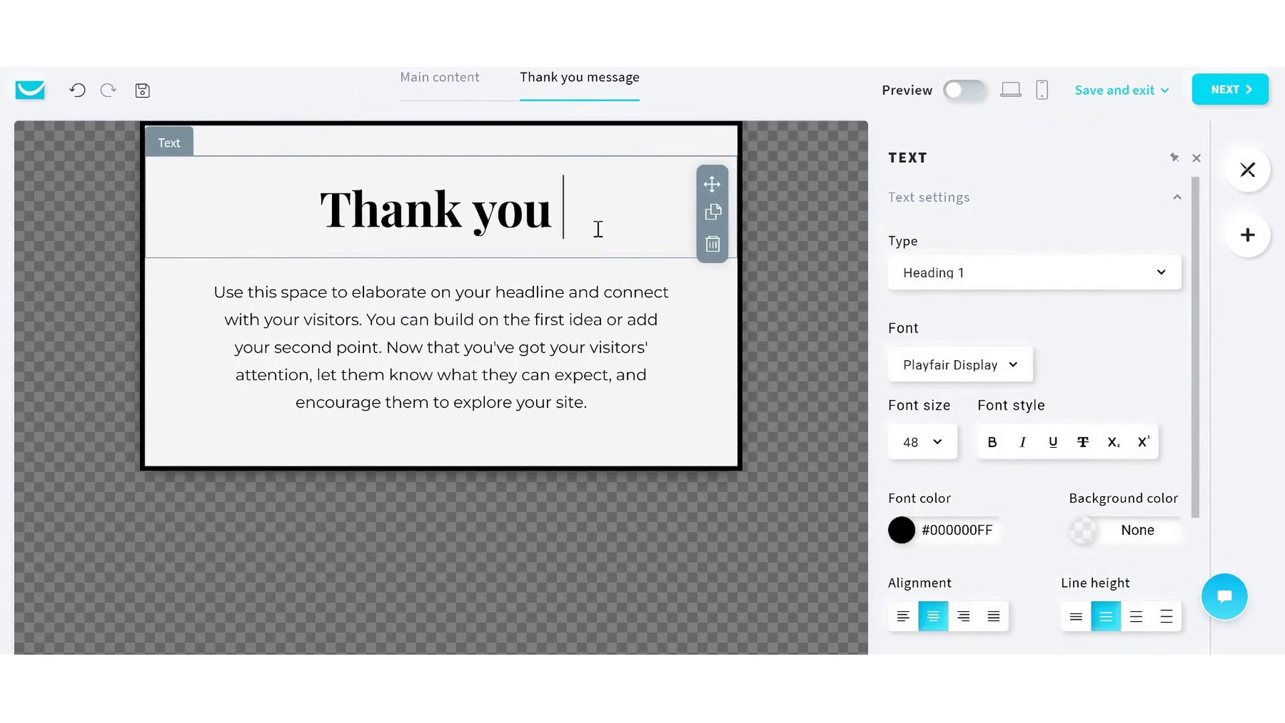
{"action": "type", "text": "!"}
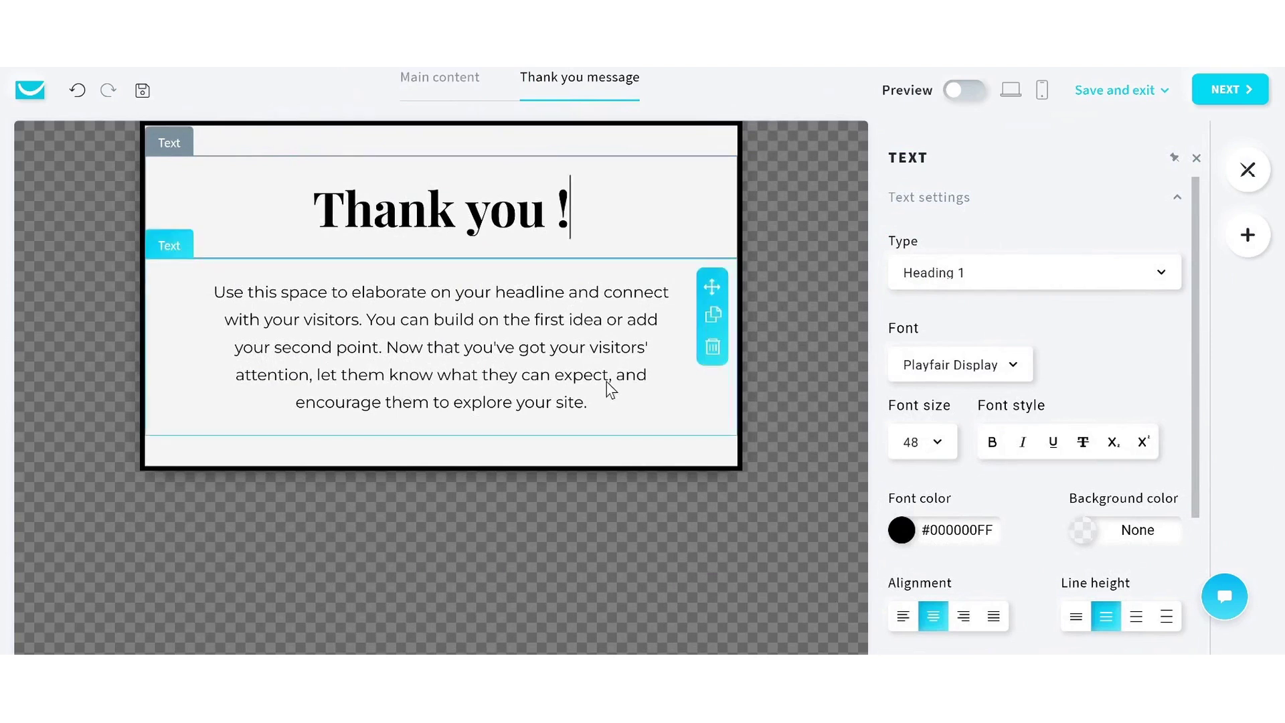
{"action": "left_click", "coordinate": [215, 292]}
{"action": "left_click_drag", "start_coordinate": [214, 291], "coordinate": [602, 397]}
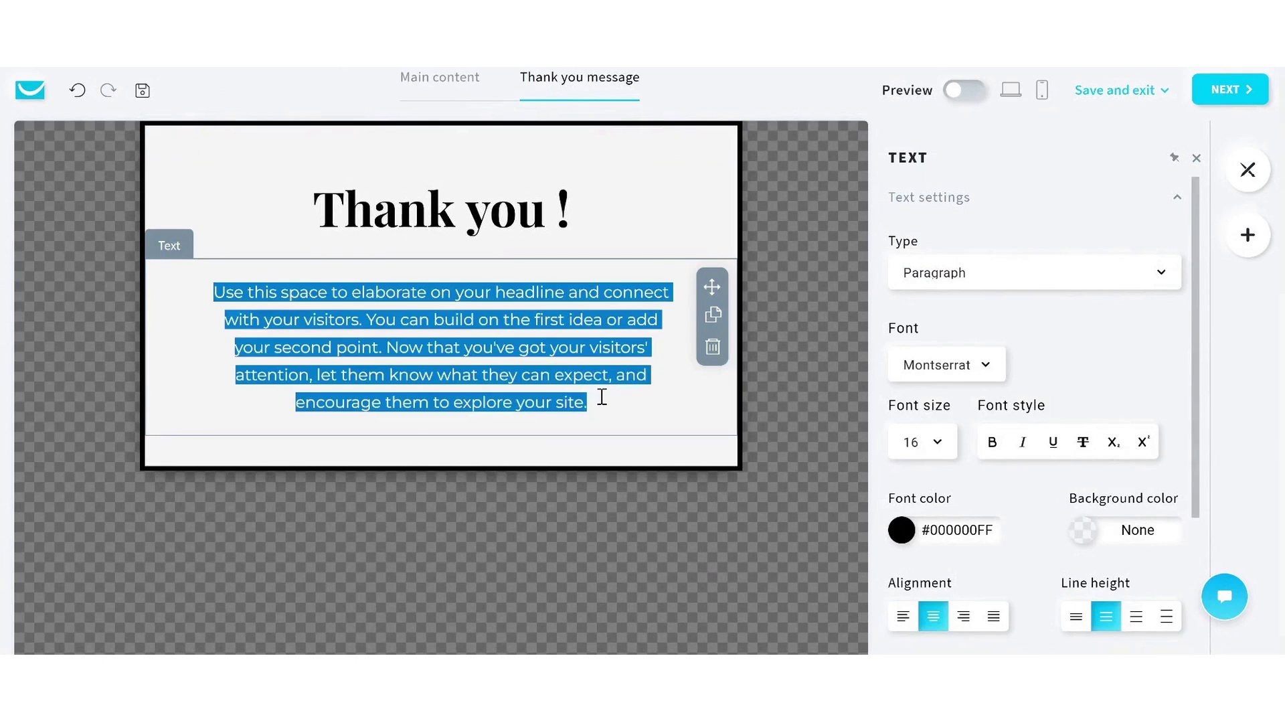
{"action": "key", "text": "ctrl+v"}
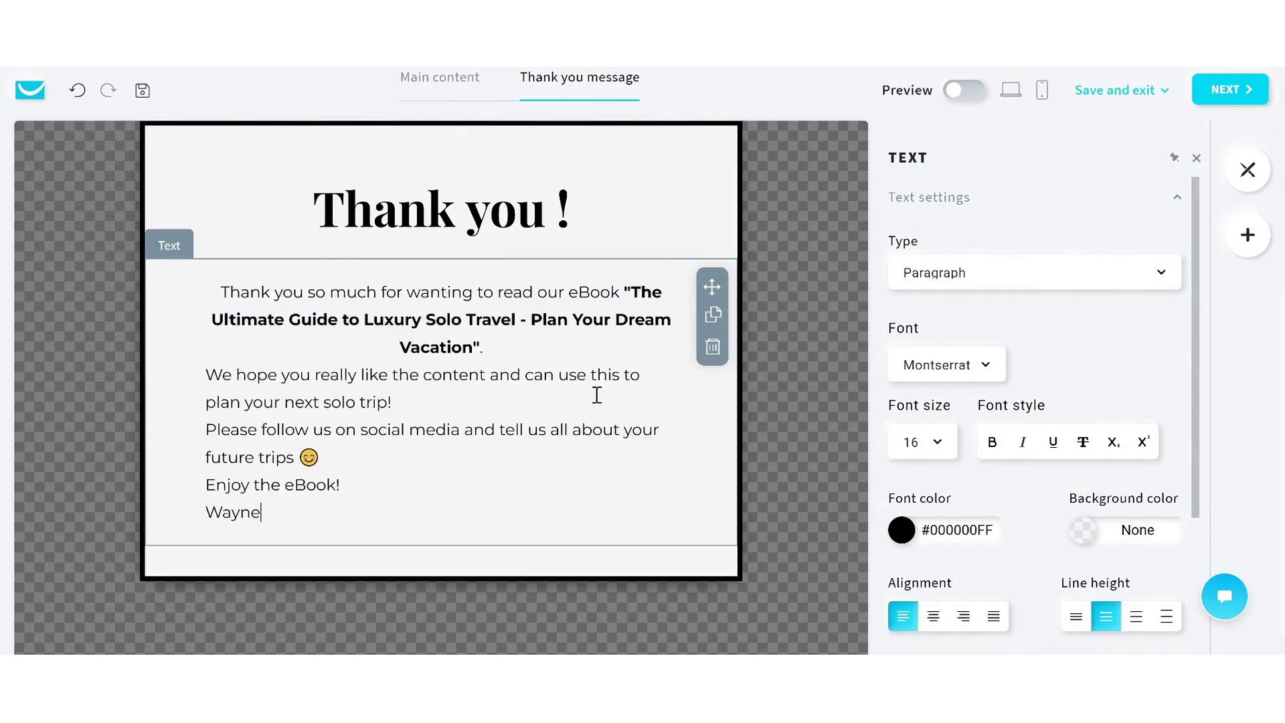
Left-align the thank-you note and add blank lines between its paragraphs.
{"action": "left_click", "coordinate": [221, 292]}
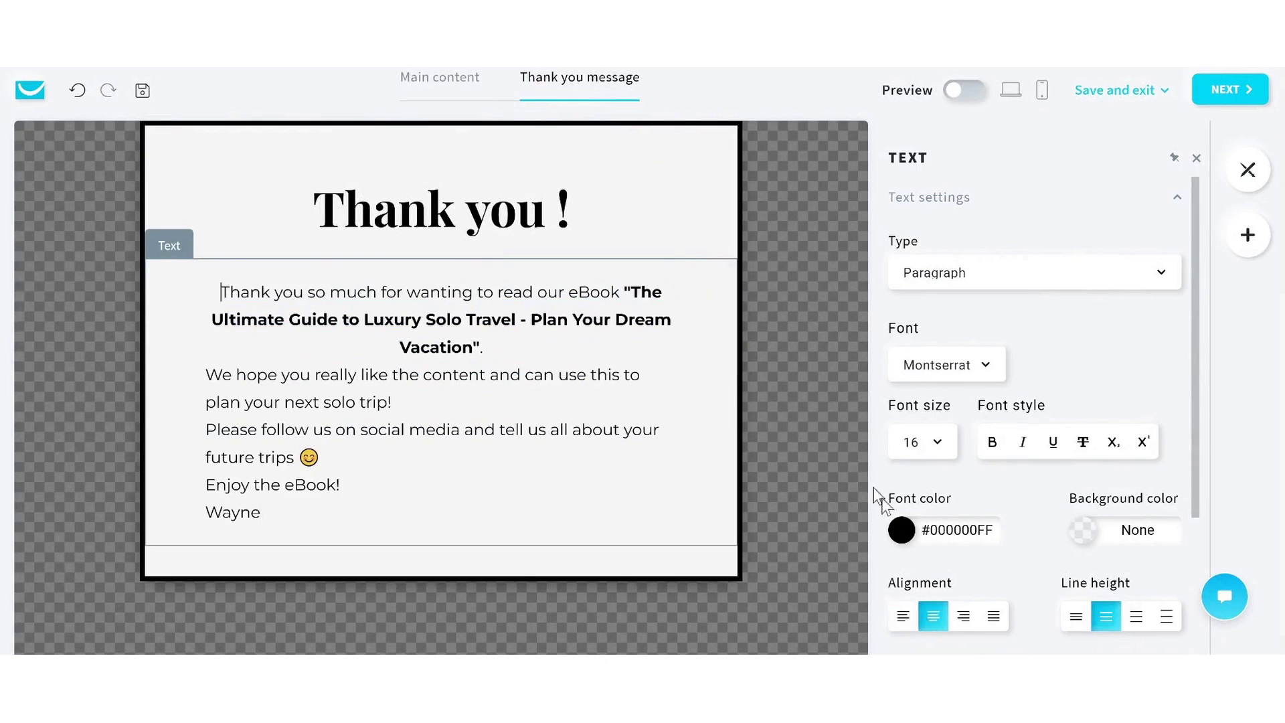
{"action": "left_click", "coordinate": [902, 616]}
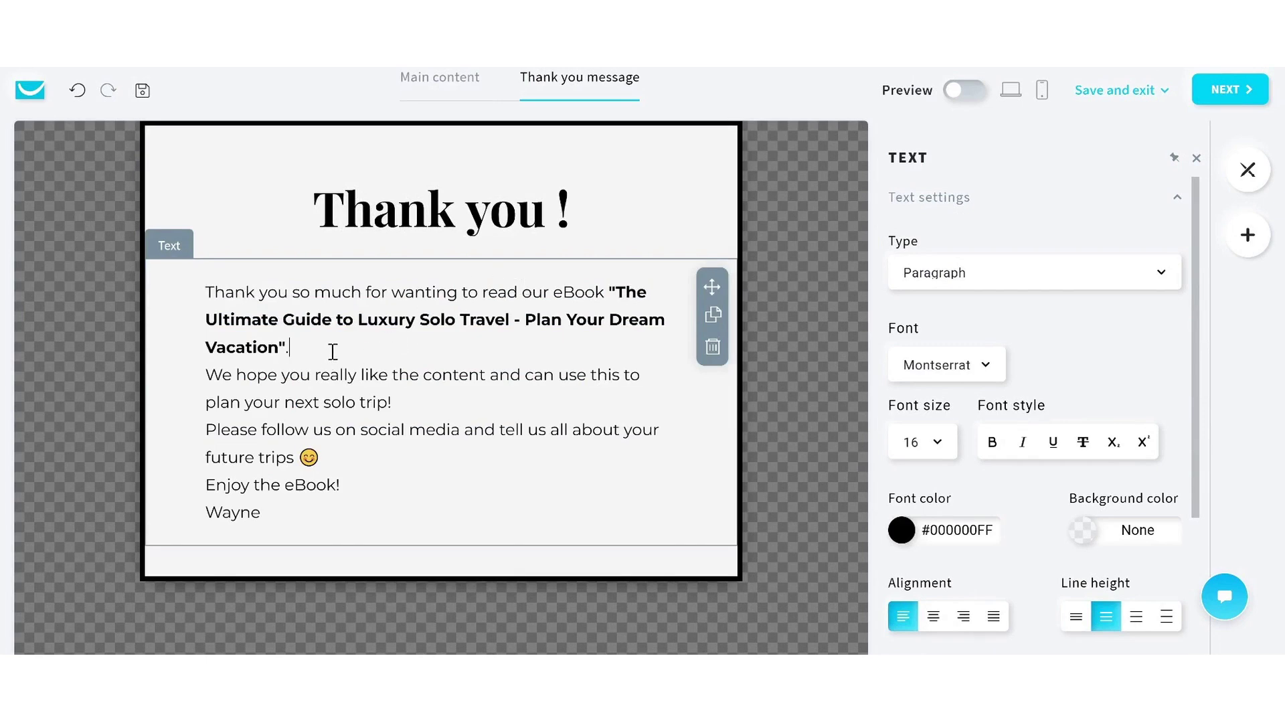
{"action": "key", "text": "Return"}
{"action": "key", "text": "Return"}
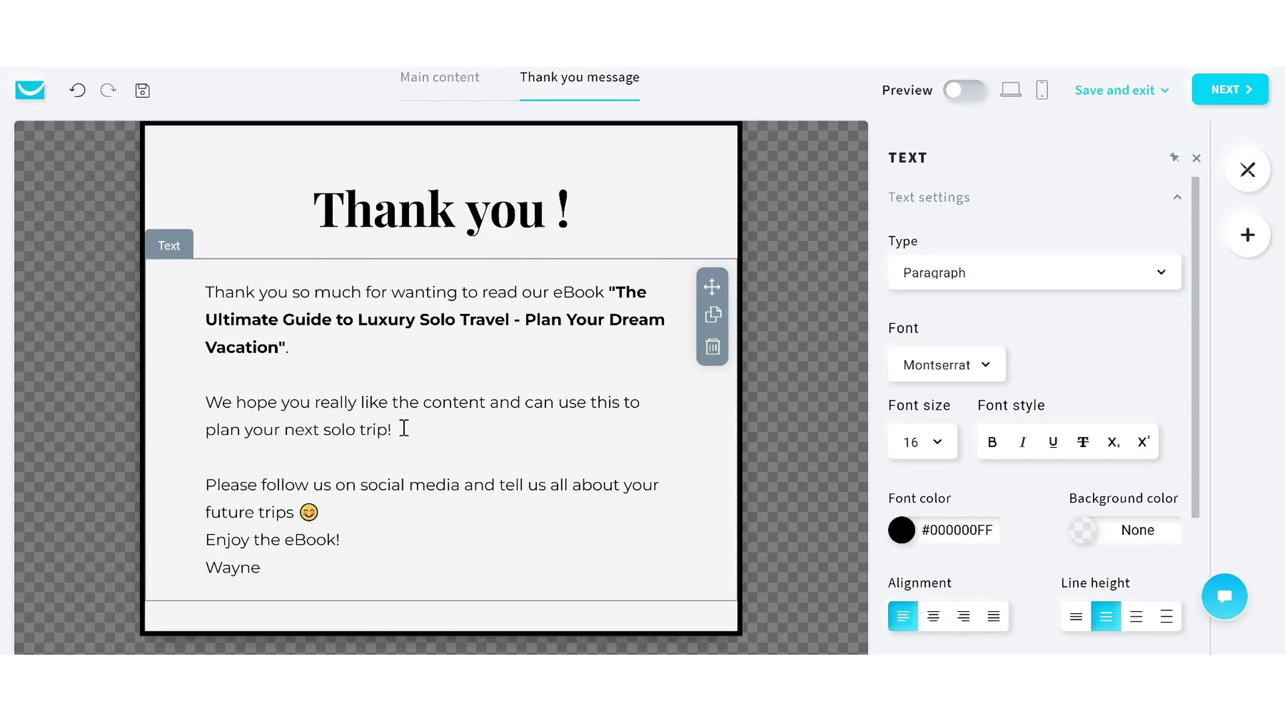
{"action": "left_click", "coordinate": [361, 512]}
{"action": "key", "text": "Return"}
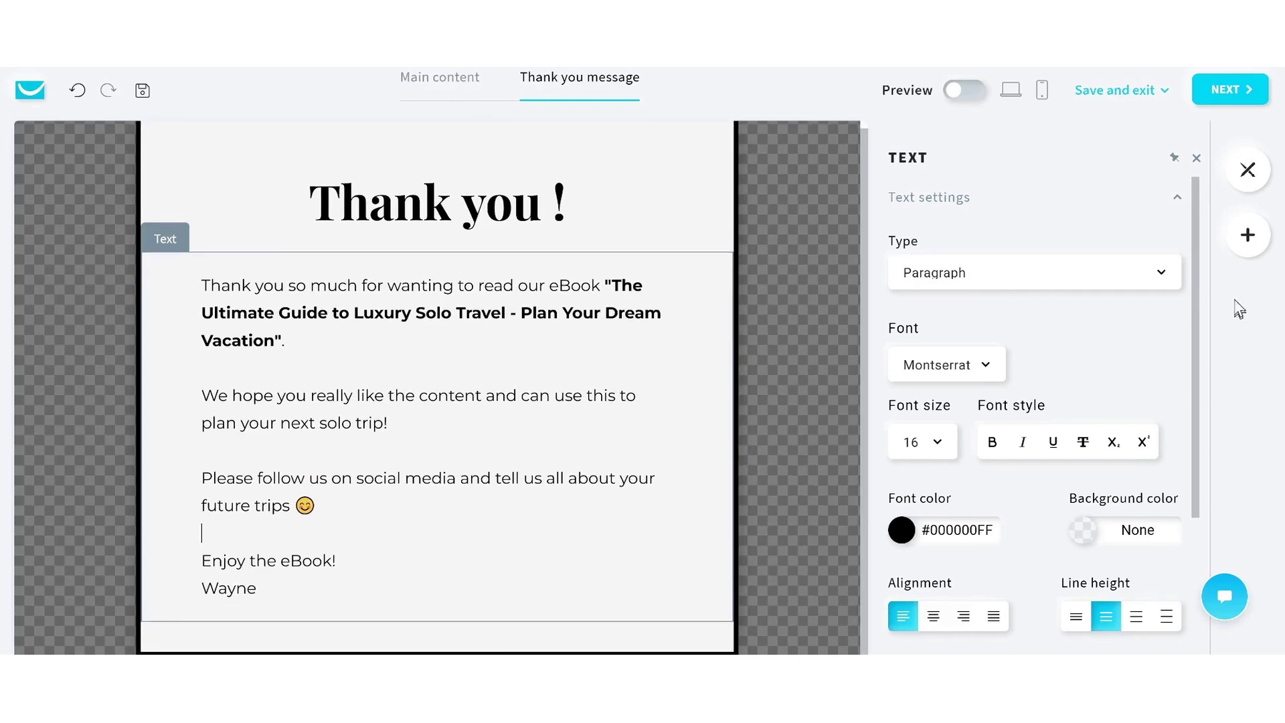
Add a button below the thank-you text labelled 'Download Your FREE eBook Here'.
{"action": "left_click", "coordinate": [1249, 241]}
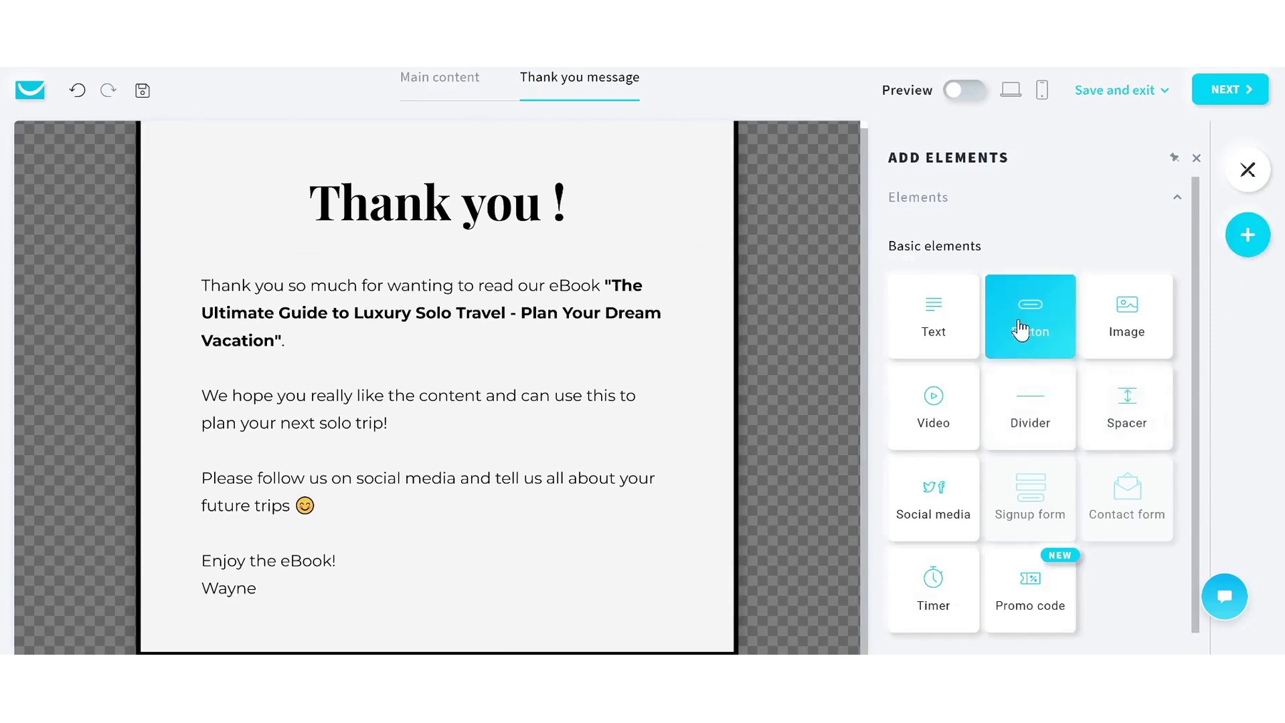
{"action": "left_click_drag", "start_coordinate": [1020, 329], "coordinate": [373, 625]}
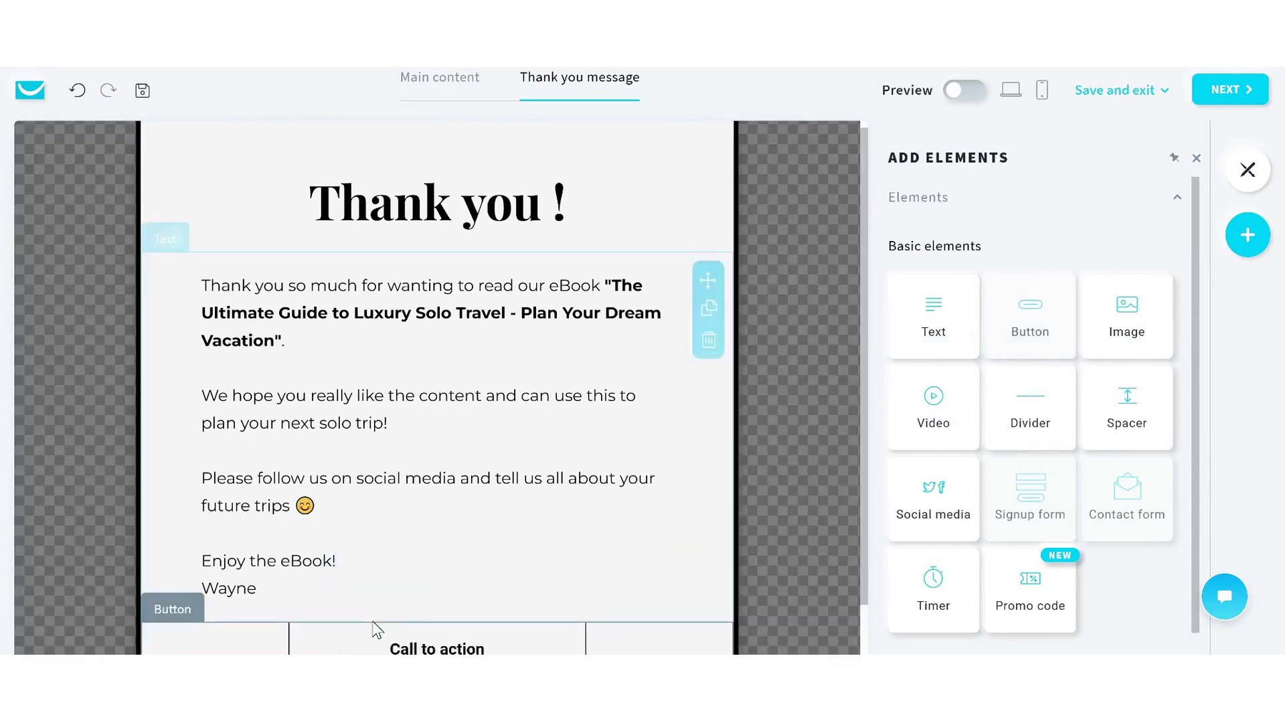
{"action": "scroll", "coordinate": [639, 361], "scroll_direction": "down", "scroll_amount": 1}
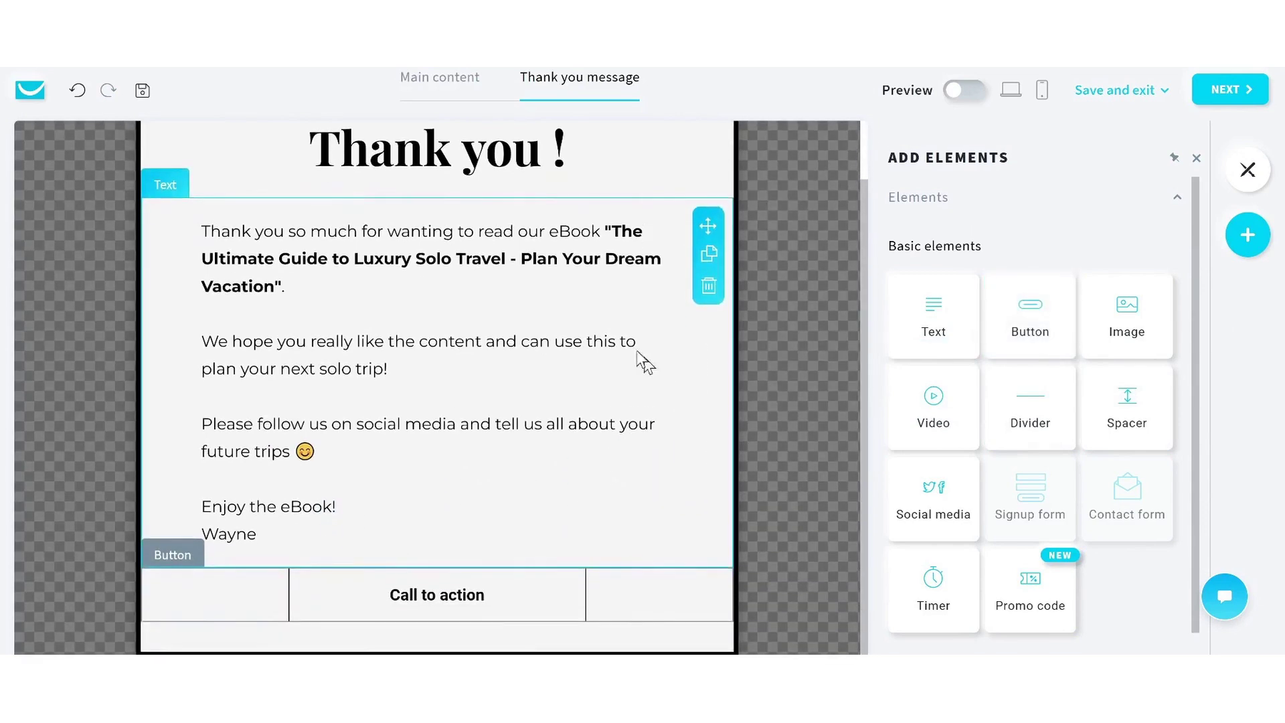
{"action": "left_click", "coordinate": [459, 596]}
{"action": "left_click_drag", "start_coordinate": [904, 277], "coordinate": [1009, 287]}
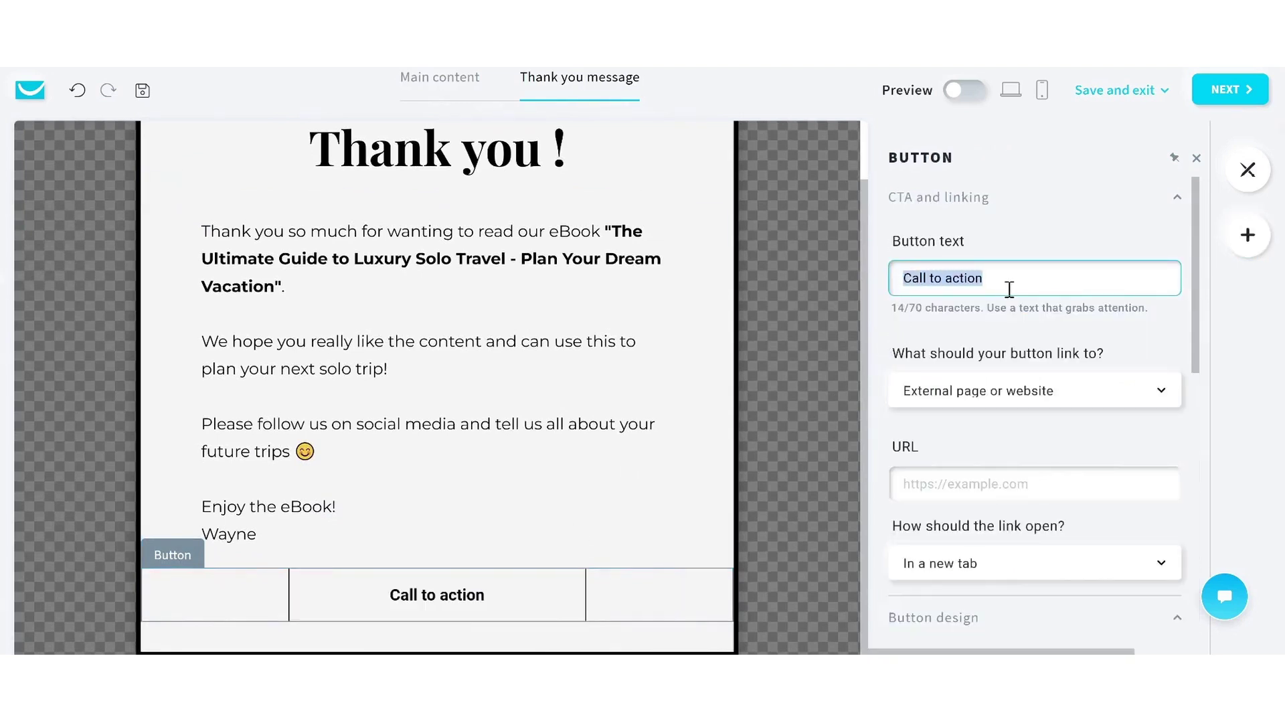
{"action": "type", "text": "Download Your FREE eBook Here"}
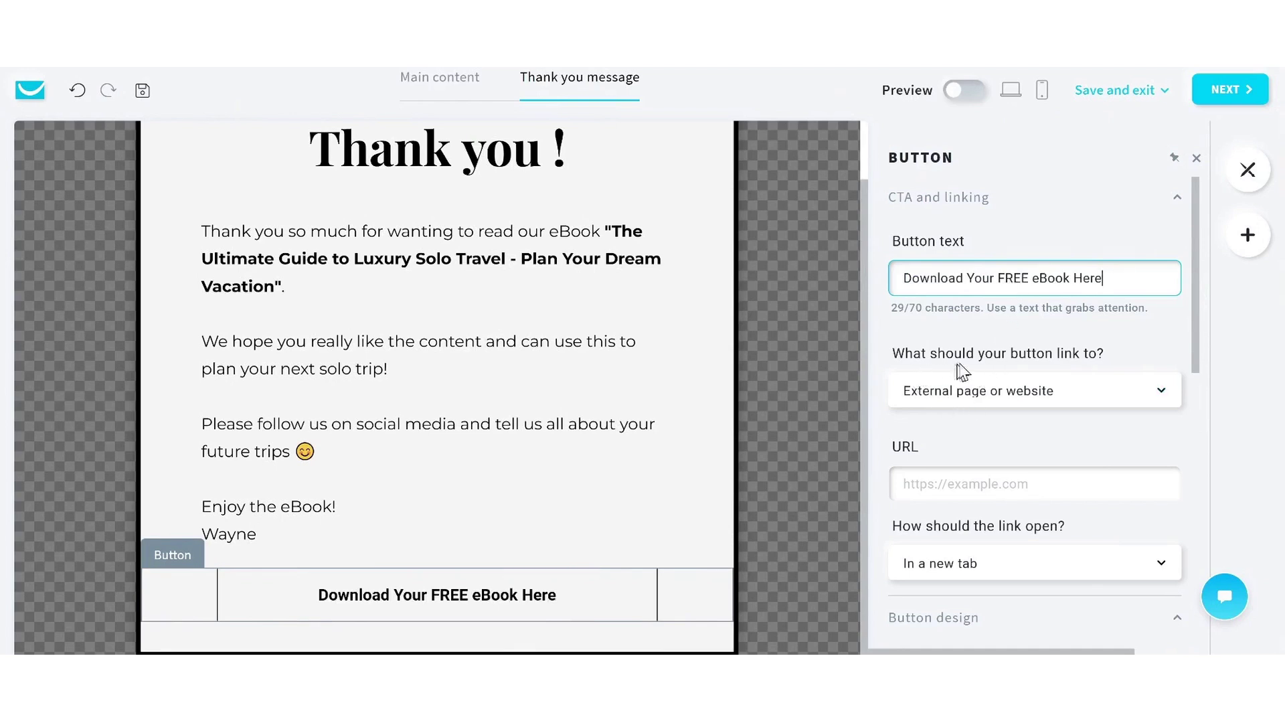
{"action": "left_click", "coordinate": [1165, 404]}
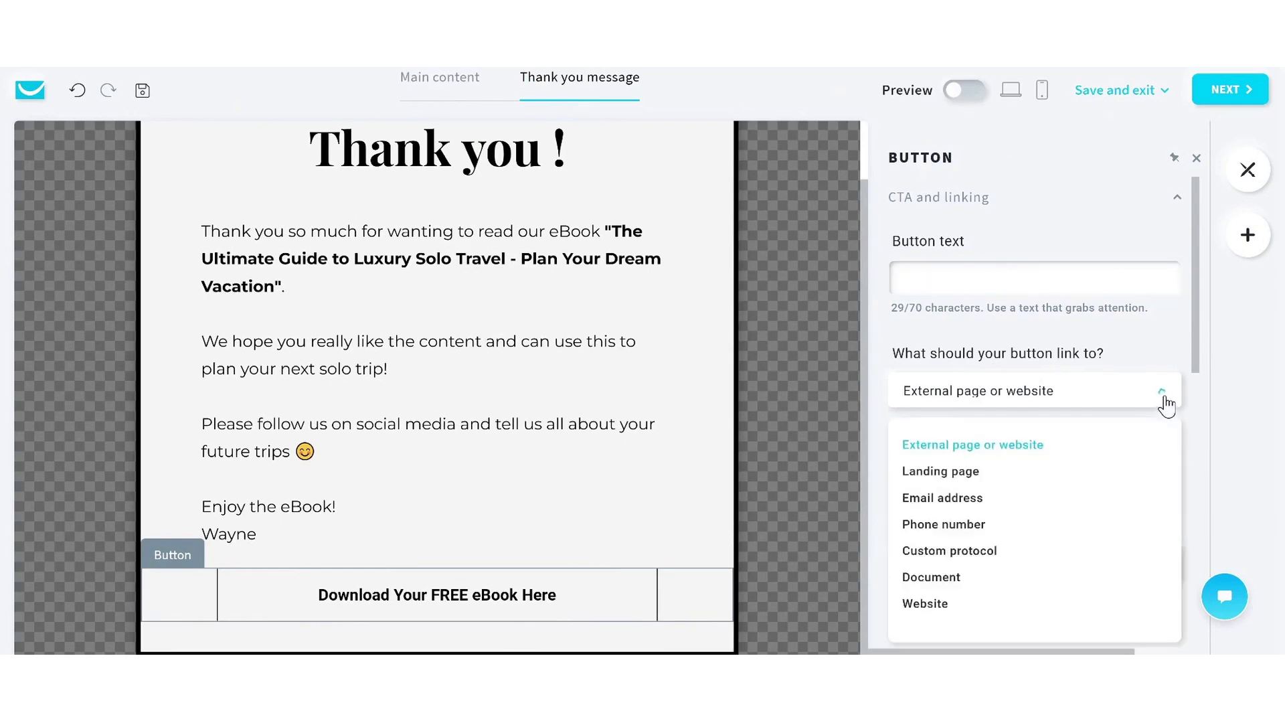
Link the button to the Travel eBook.pdf document uploaded from the computer.
{"action": "left_click", "coordinate": [943, 581]}
{"action": "scroll", "coordinate": [1131, 436], "scroll_direction": "down", "scroll_amount": 1}
{"action": "scroll", "coordinate": [1131, 449], "scroll_direction": "down", "scroll_amount": 1}
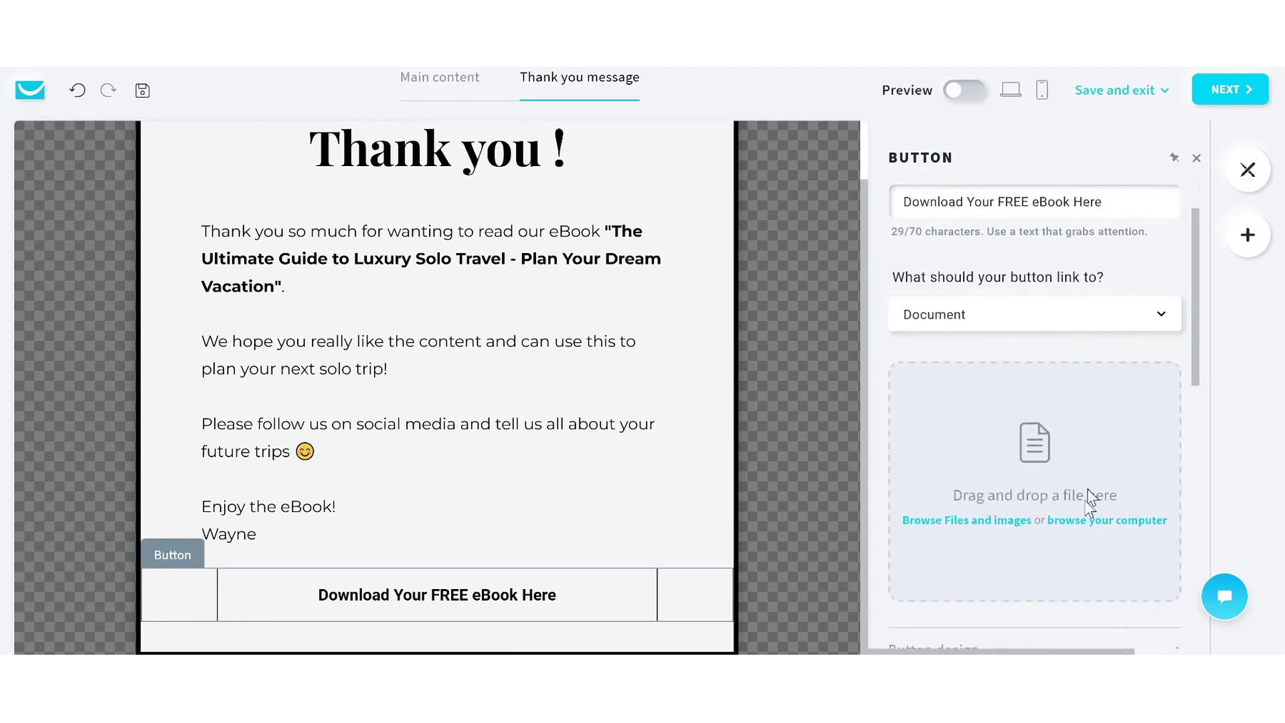
{"action": "left_click", "coordinate": [1081, 520]}
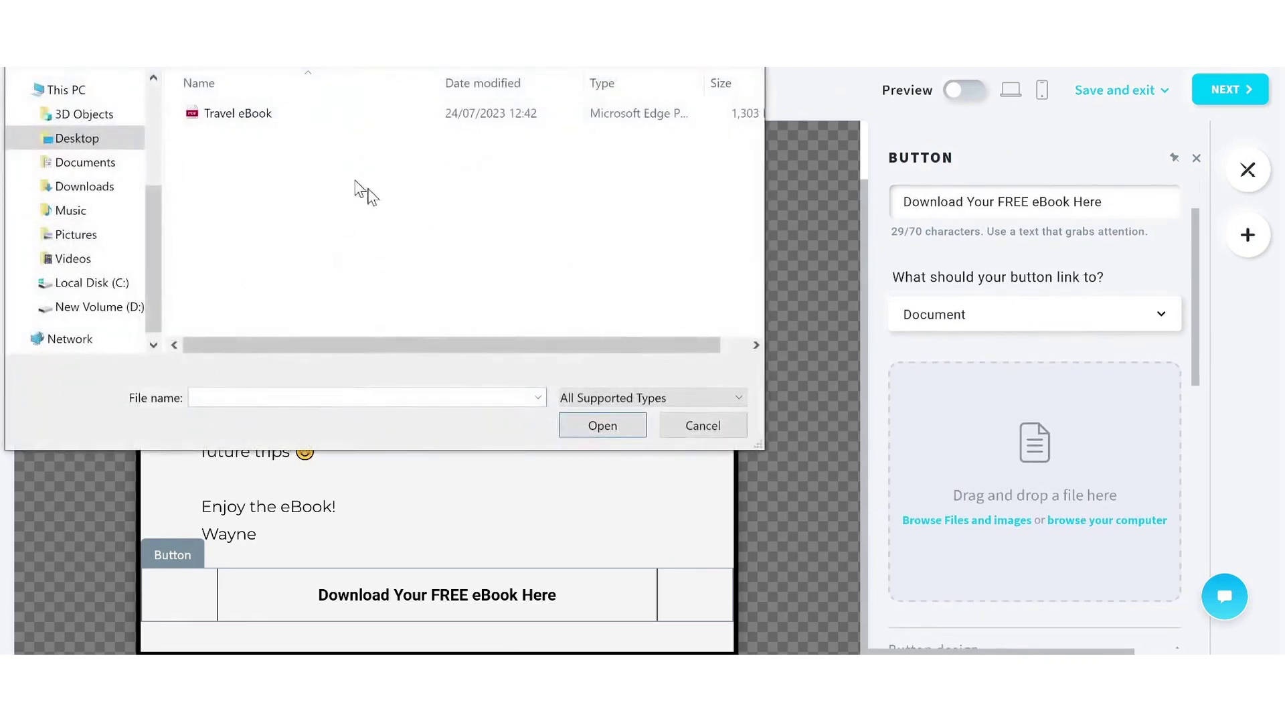
{"action": "left_click", "coordinate": [249, 120]}
{"action": "left_click", "coordinate": [617, 427]}
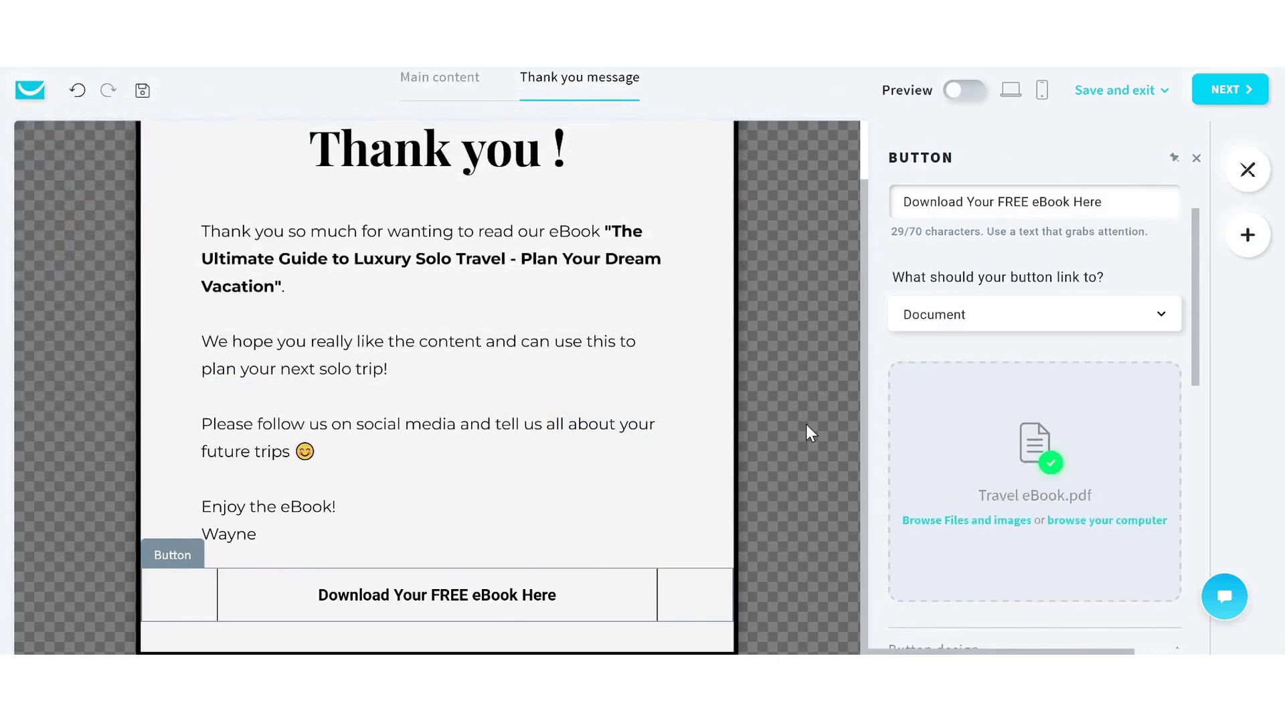
{"action": "left_click_drag", "start_coordinate": [1204, 358], "coordinate": [1174, 500]}
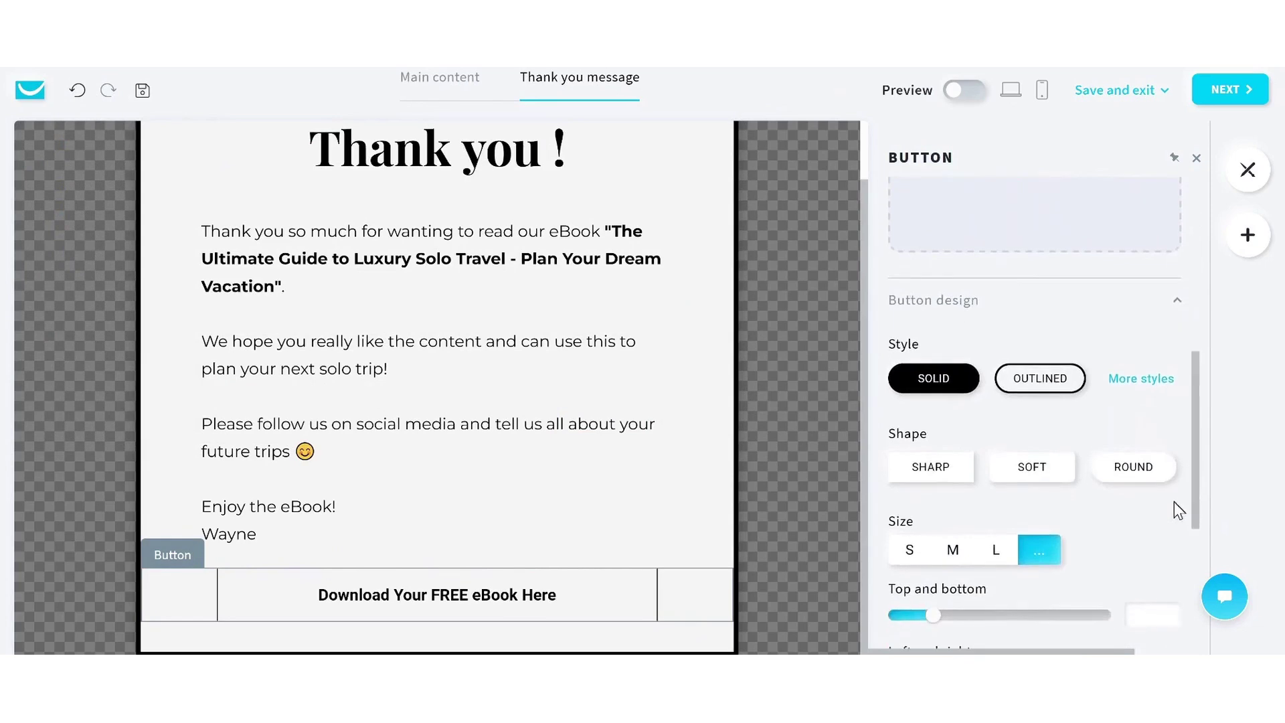
Set the download button's shape to ROUND.
{"action": "left_click", "coordinate": [1130, 468]}
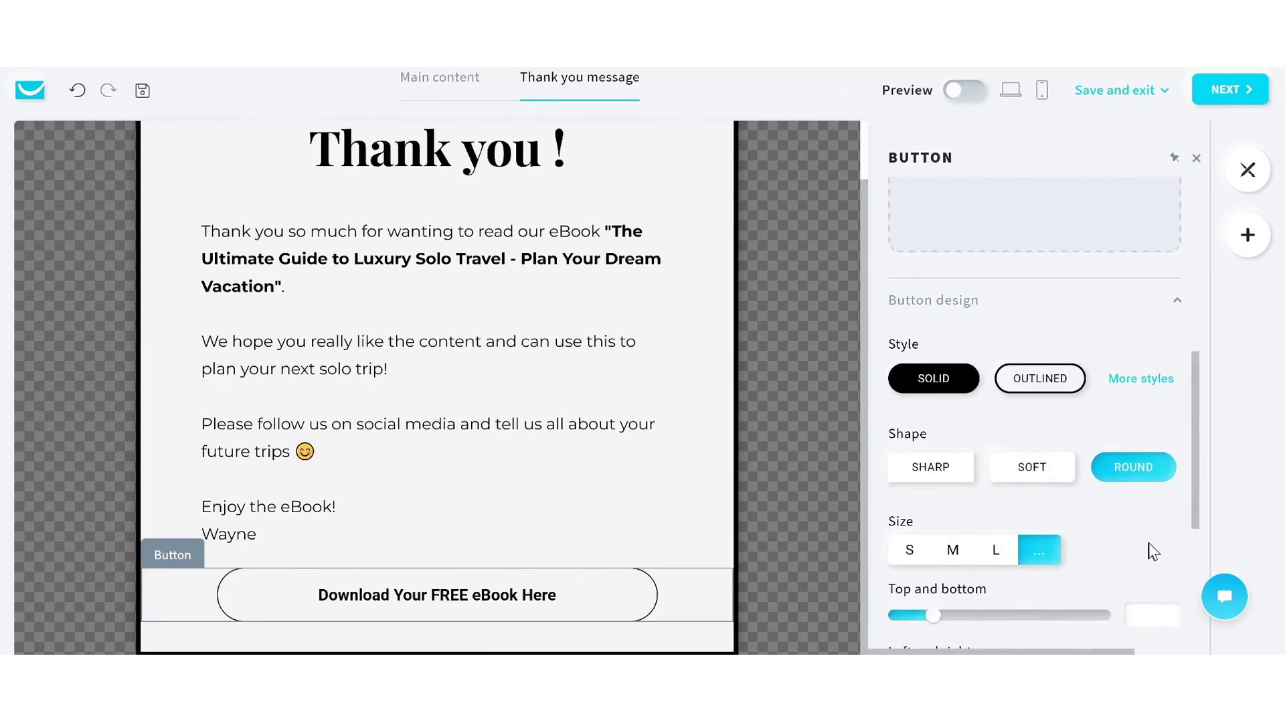
{"action": "scroll", "coordinate": [1152, 551], "scroll_direction": "down", "scroll_amount": 3}
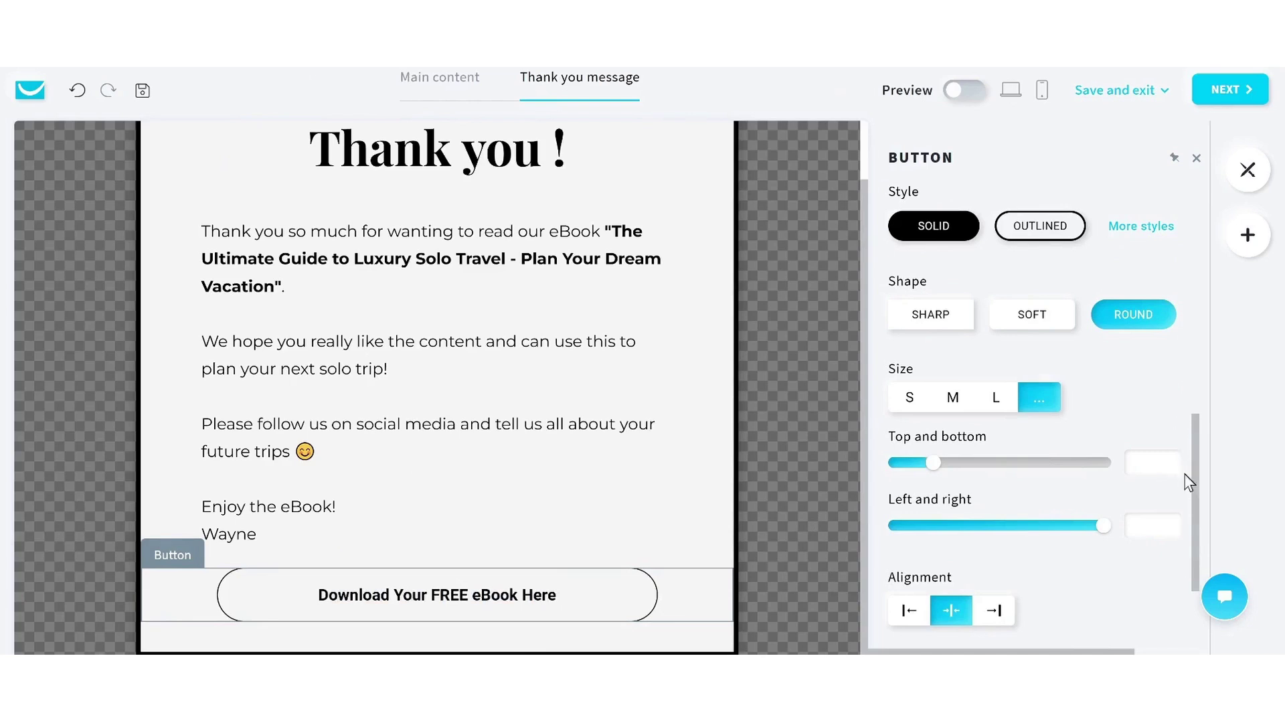
{"action": "left_click_drag", "start_coordinate": [1191, 501], "coordinate": [1188, 246]}
{"action": "left_click", "coordinate": [1108, 94]}
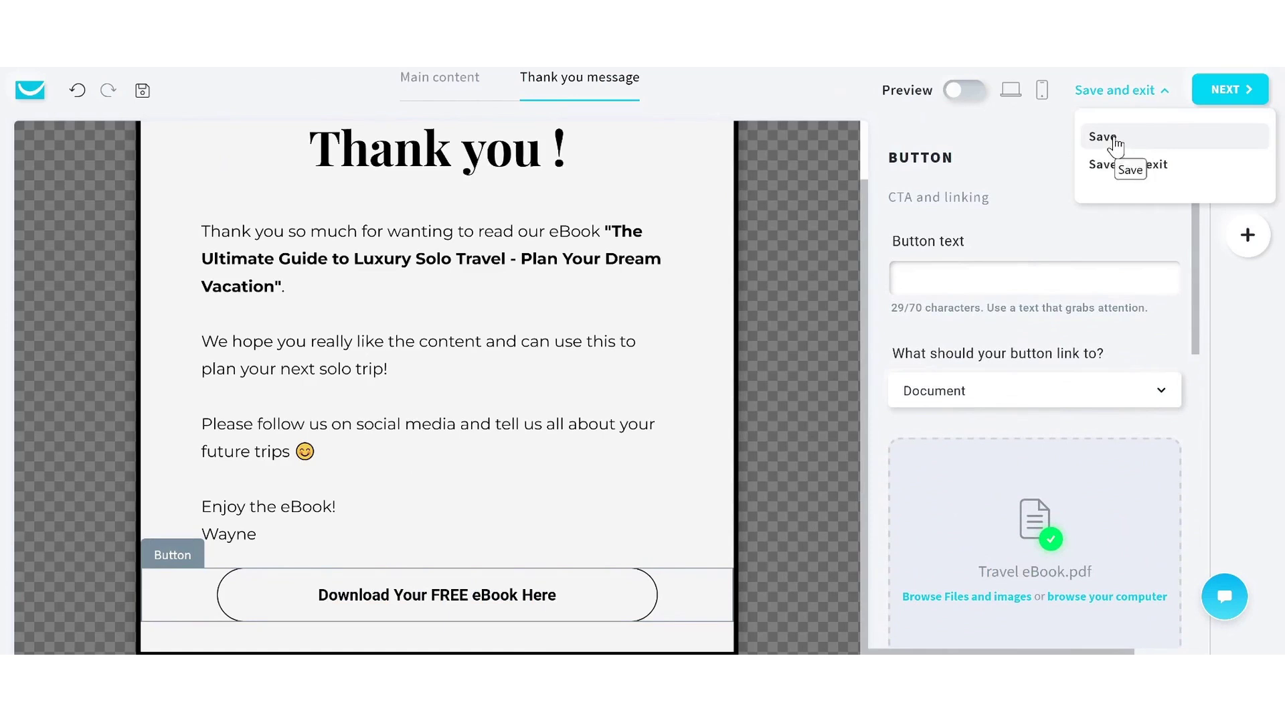
Save the form, continue to its settings page, and select the default form name for editing.
{"action": "left_click", "coordinate": [1114, 138]}
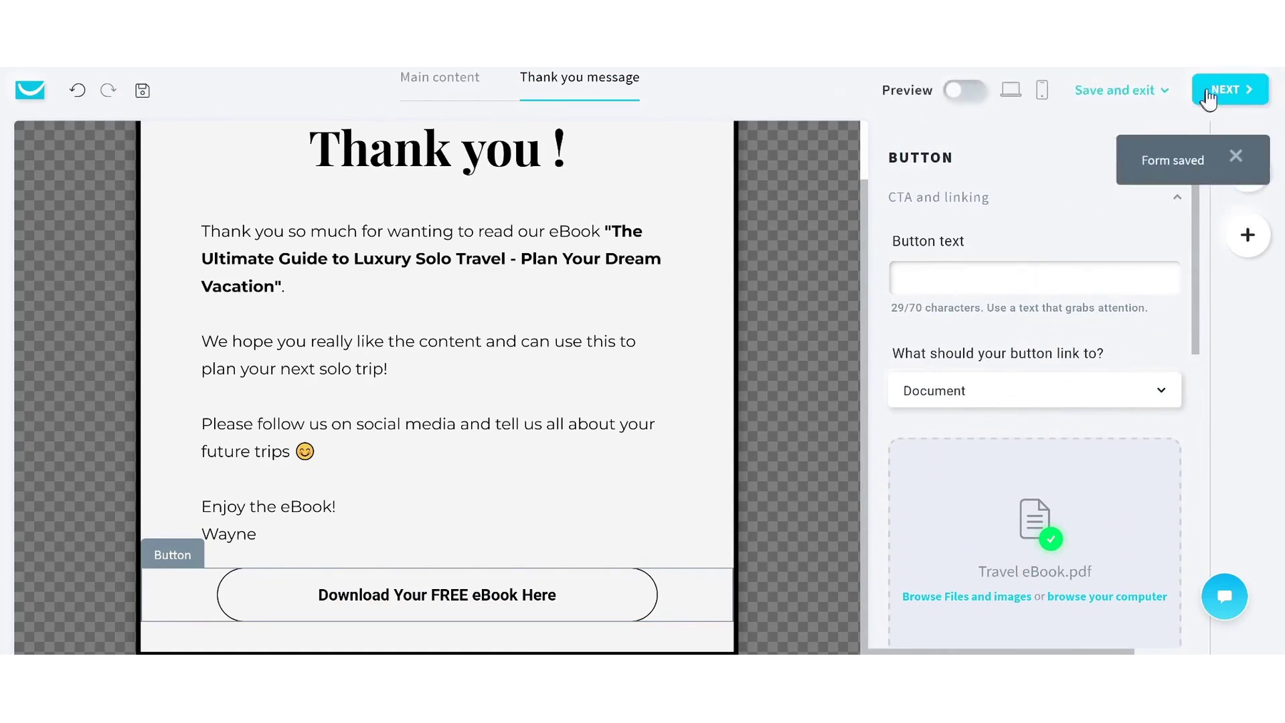
{"action": "left_click", "coordinate": [1224, 90]}
{"action": "left_click", "coordinate": [1028, 297]}
{"action": "left_click_drag", "start_coordinate": [861, 274], "coordinate": [266, 265]}
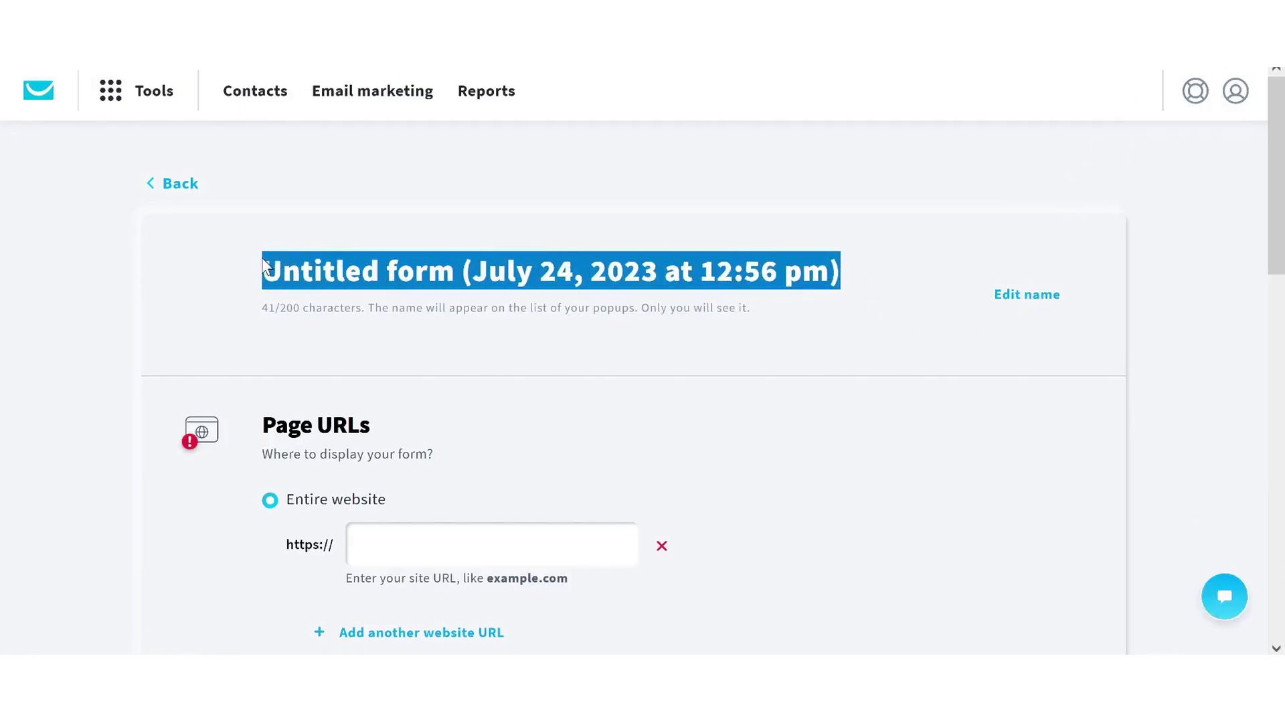
Replace the default 'Untitled form' name with 'Travel eBook'.
{"action": "type", "text": "Trave"}
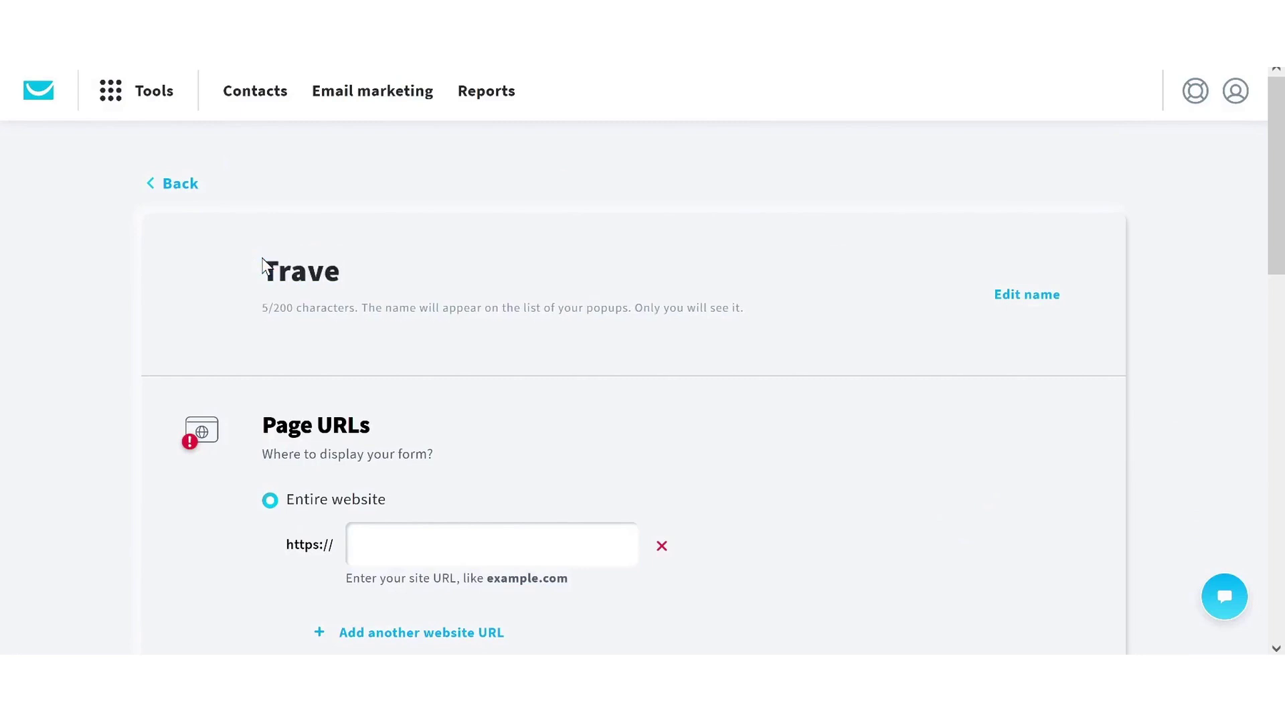
{"action": "type", "text": "l eBook"}
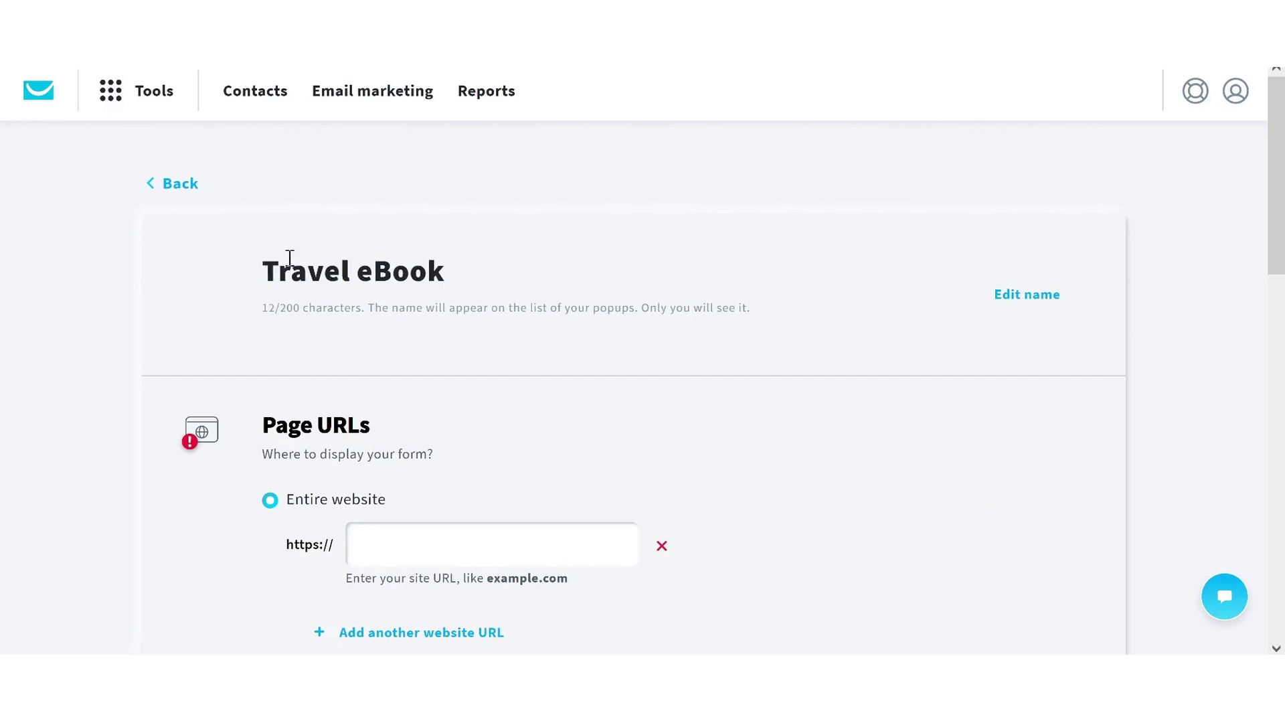
{"action": "scroll", "coordinate": [761, 374], "scroll_direction": "down", "scroll_amount": 3}
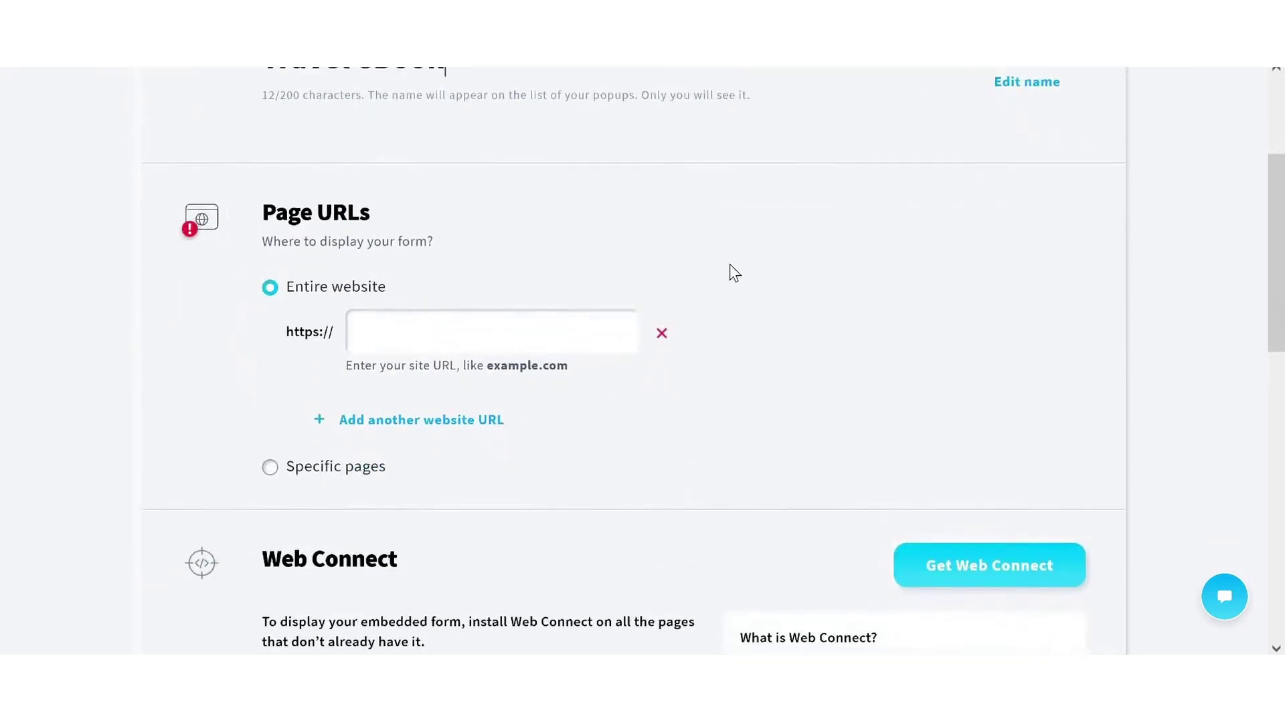
{"action": "left_click", "coordinate": [434, 340]}
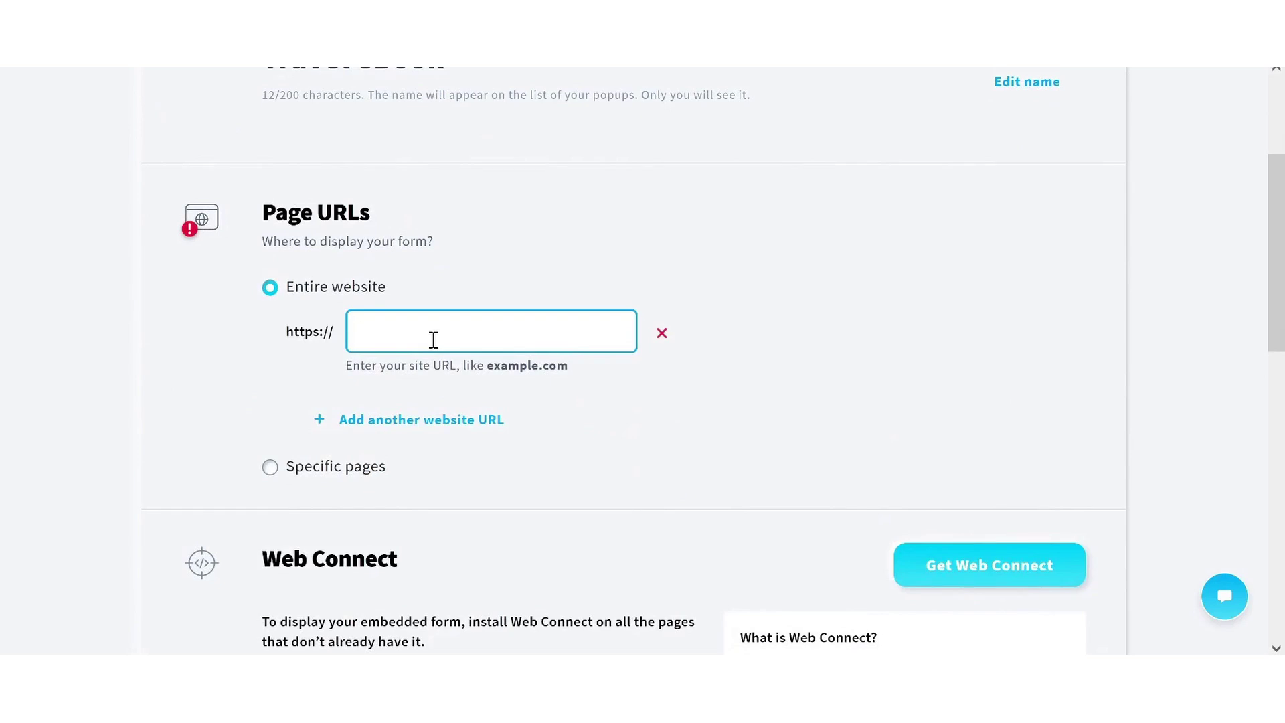
{"action": "type", "text": "w"}
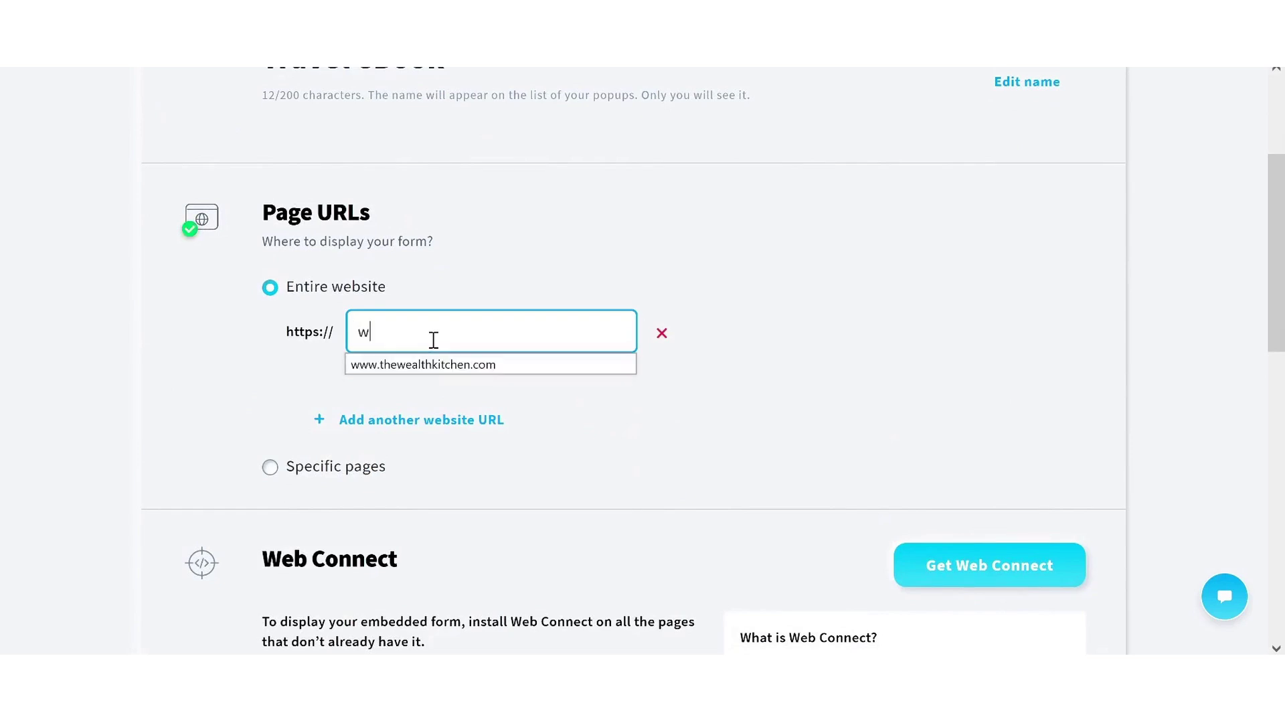
{"action": "type", "text": "ww.seas"}
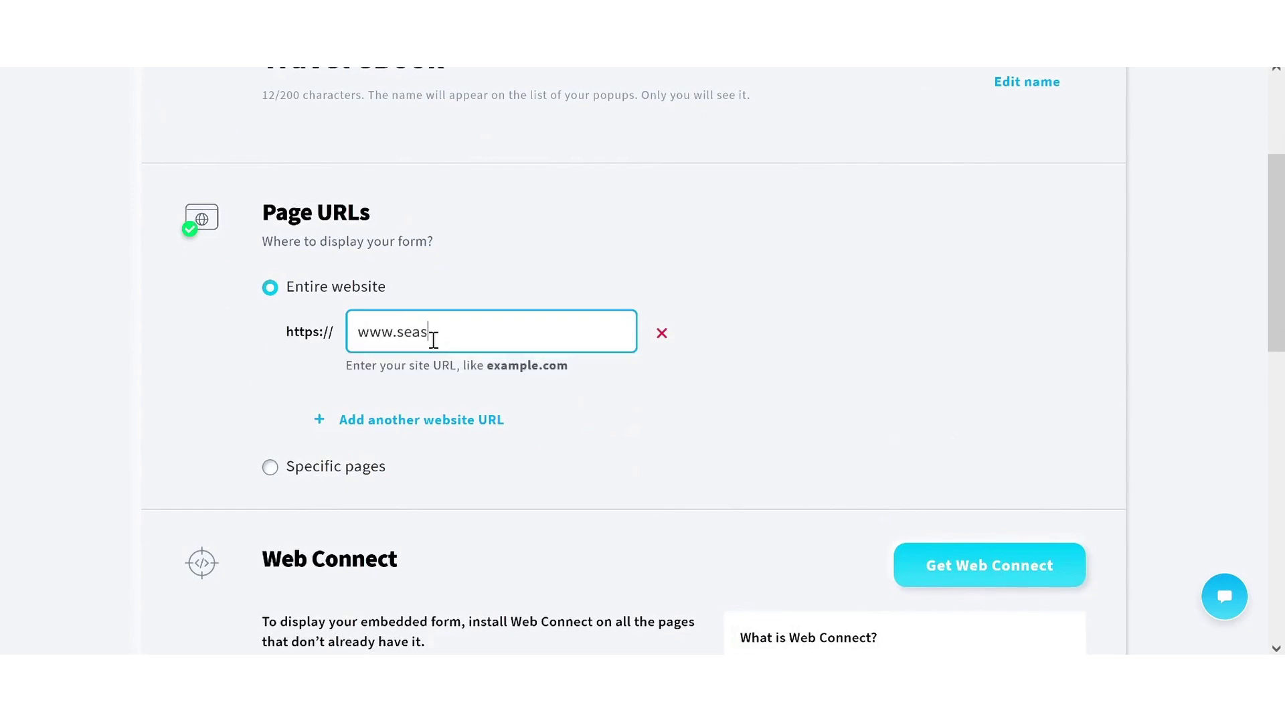
{"action": "type", "text": "efsolitude.com"}
{"action": "scroll", "coordinate": [929, 328], "scroll_direction": "down", "scroll_amount": 3}
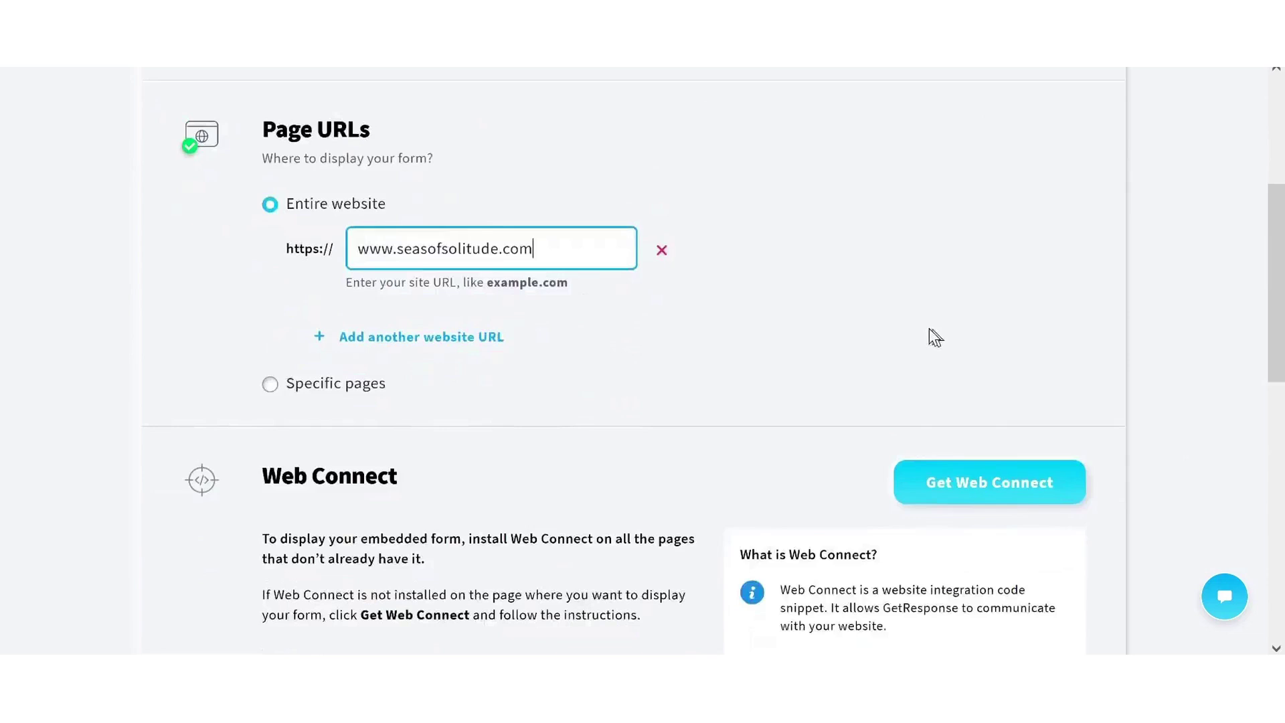
{"action": "scroll", "coordinate": [907, 295], "scroll_direction": "down", "scroll_amount": 8}
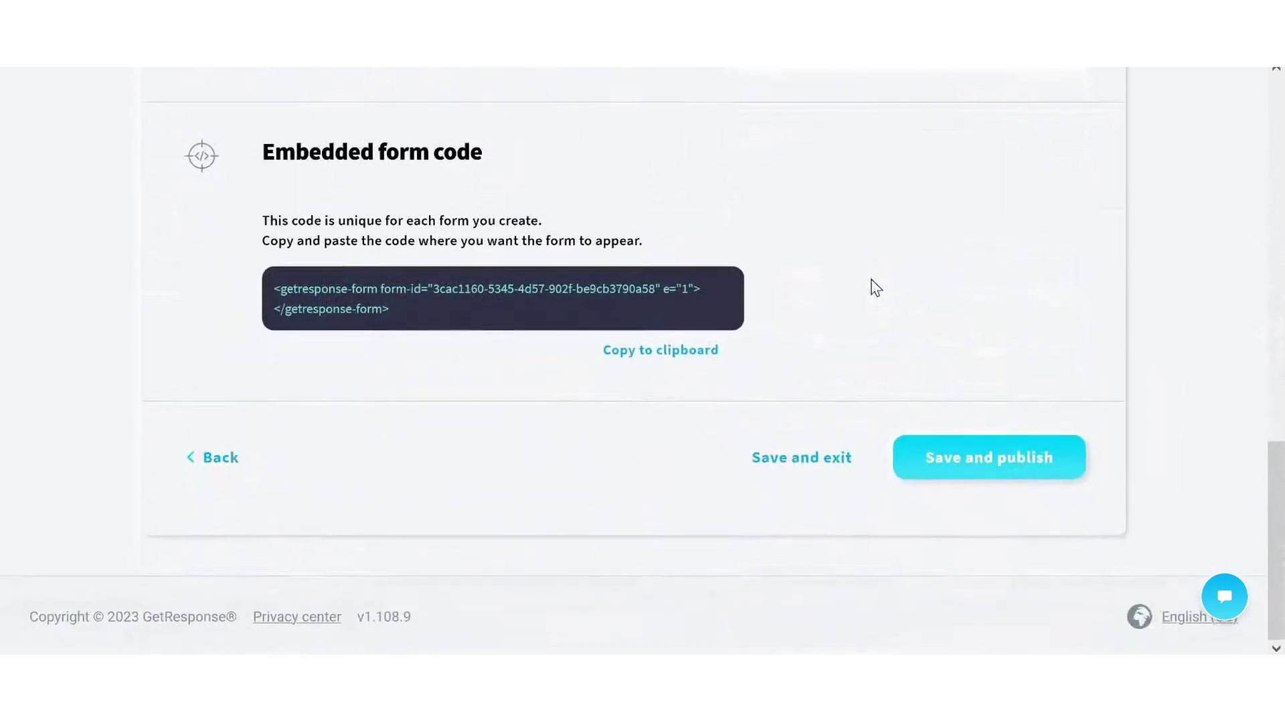
Save and publish the Travel eBook embedded form from its settings page.
{"action": "left_click", "coordinate": [997, 468]}
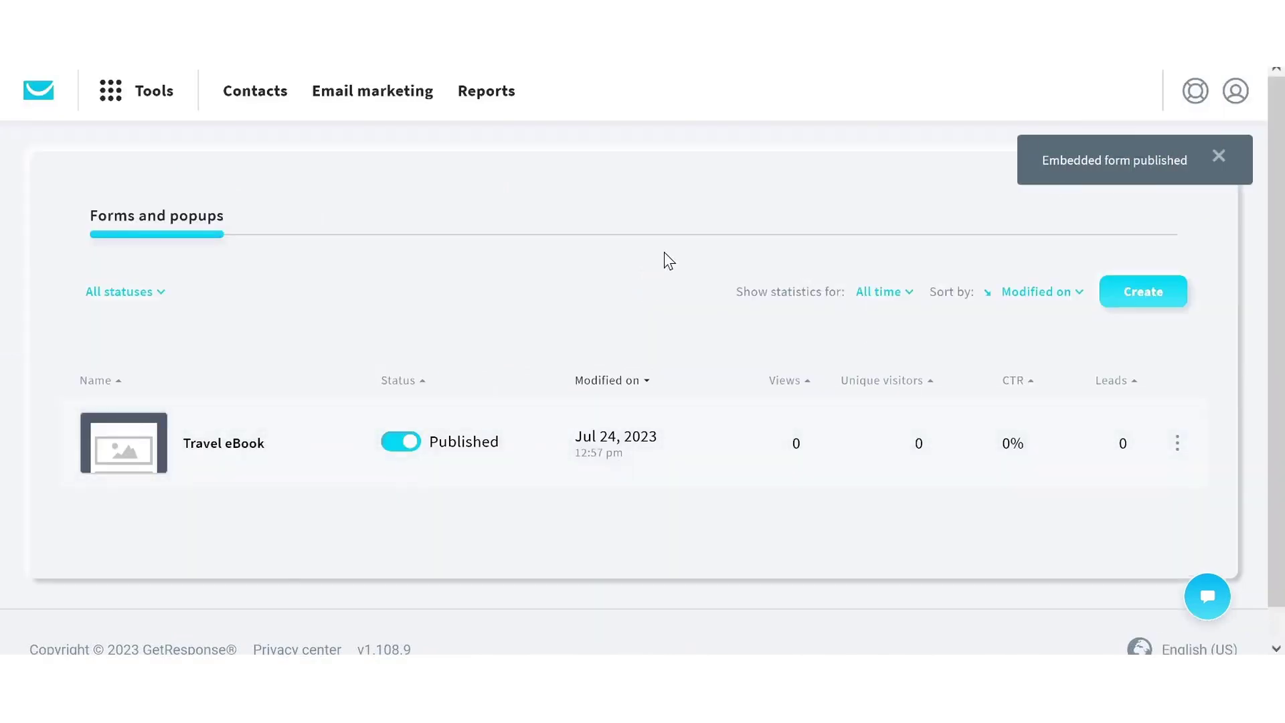
{"action": "scroll", "coordinate": [666, 253], "scroll_direction": "down", "scroll_amount": 1}
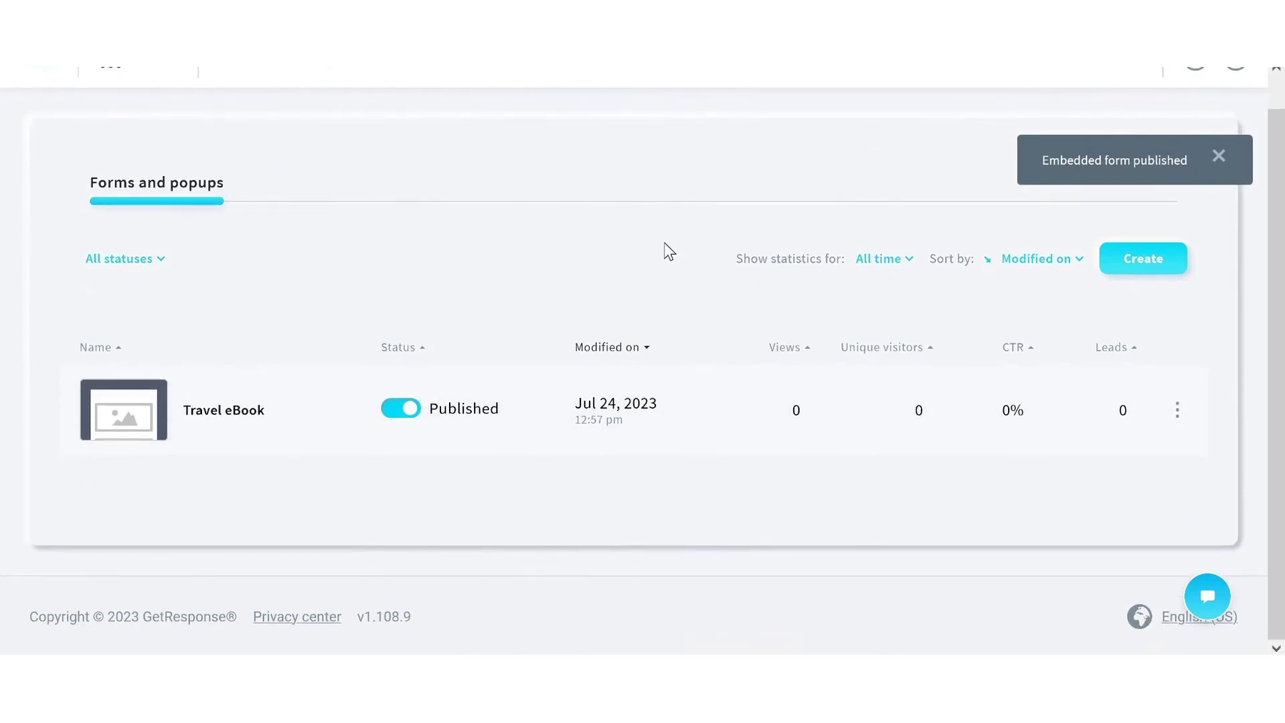